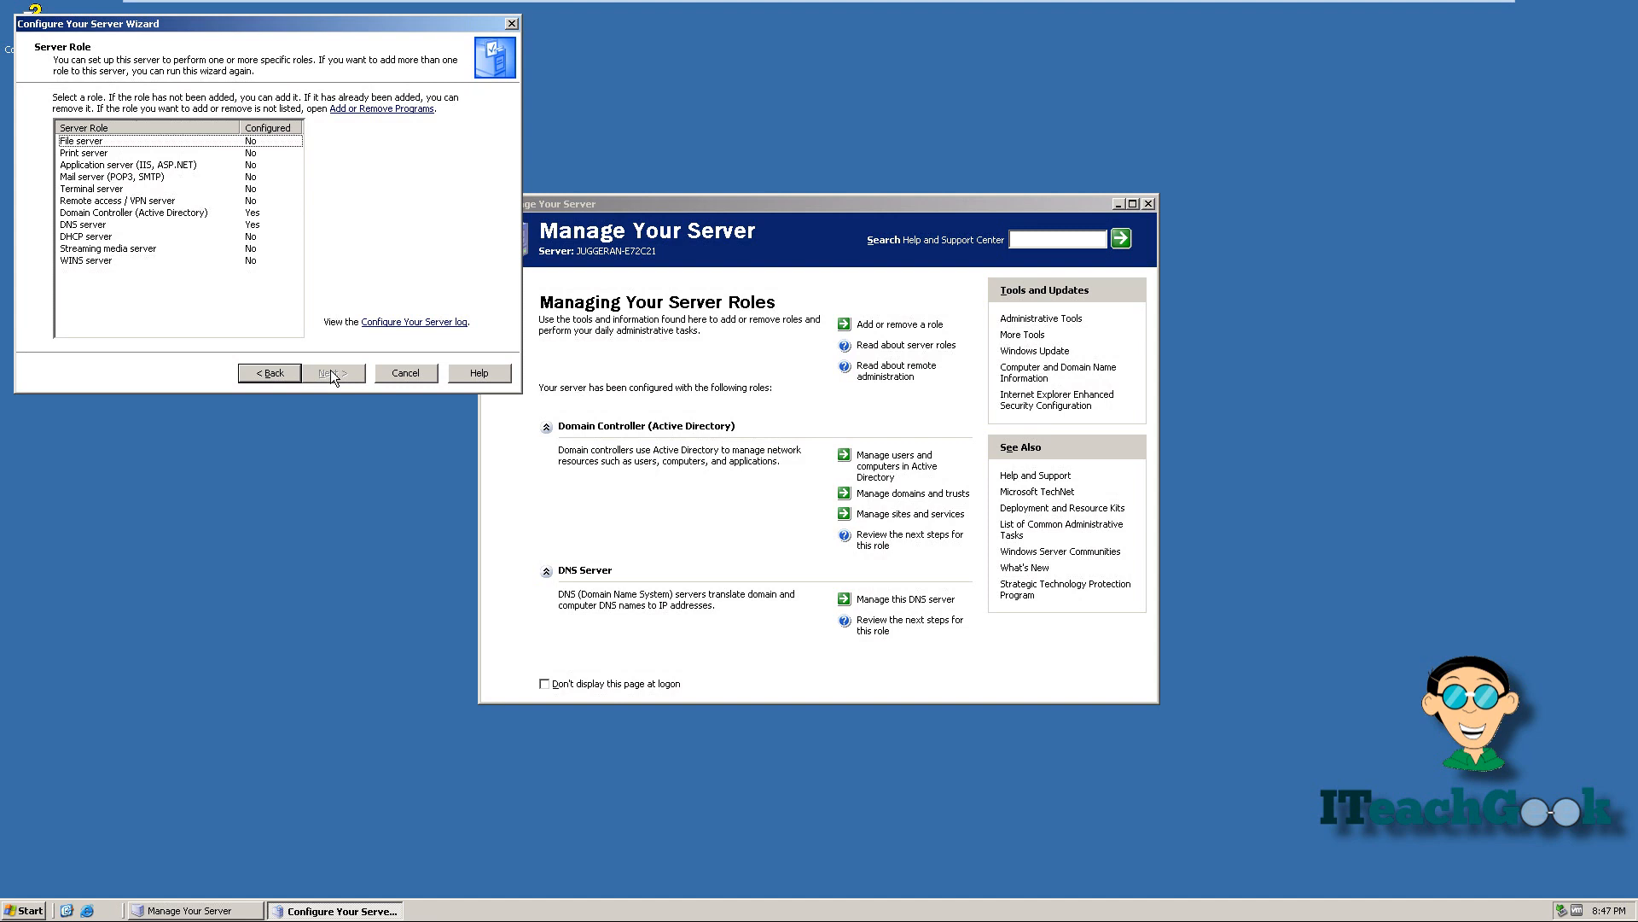
# Choose the DHCP server role for this server and confirm the summary to install it.
pyautogui.click(248, 240)
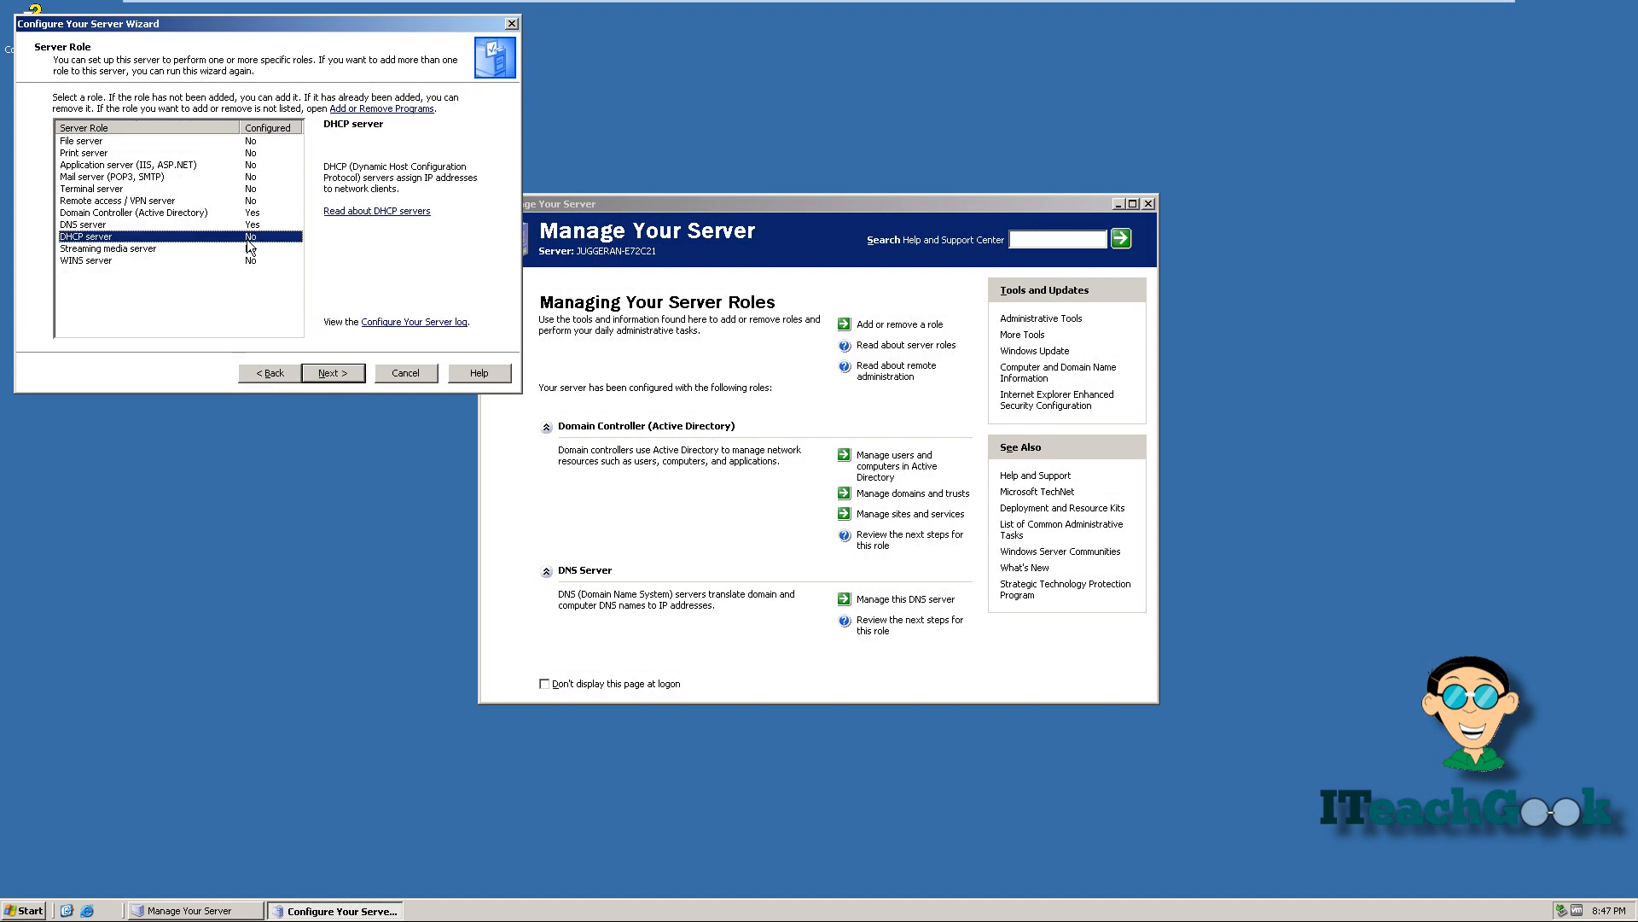
pyautogui.click(331, 374)
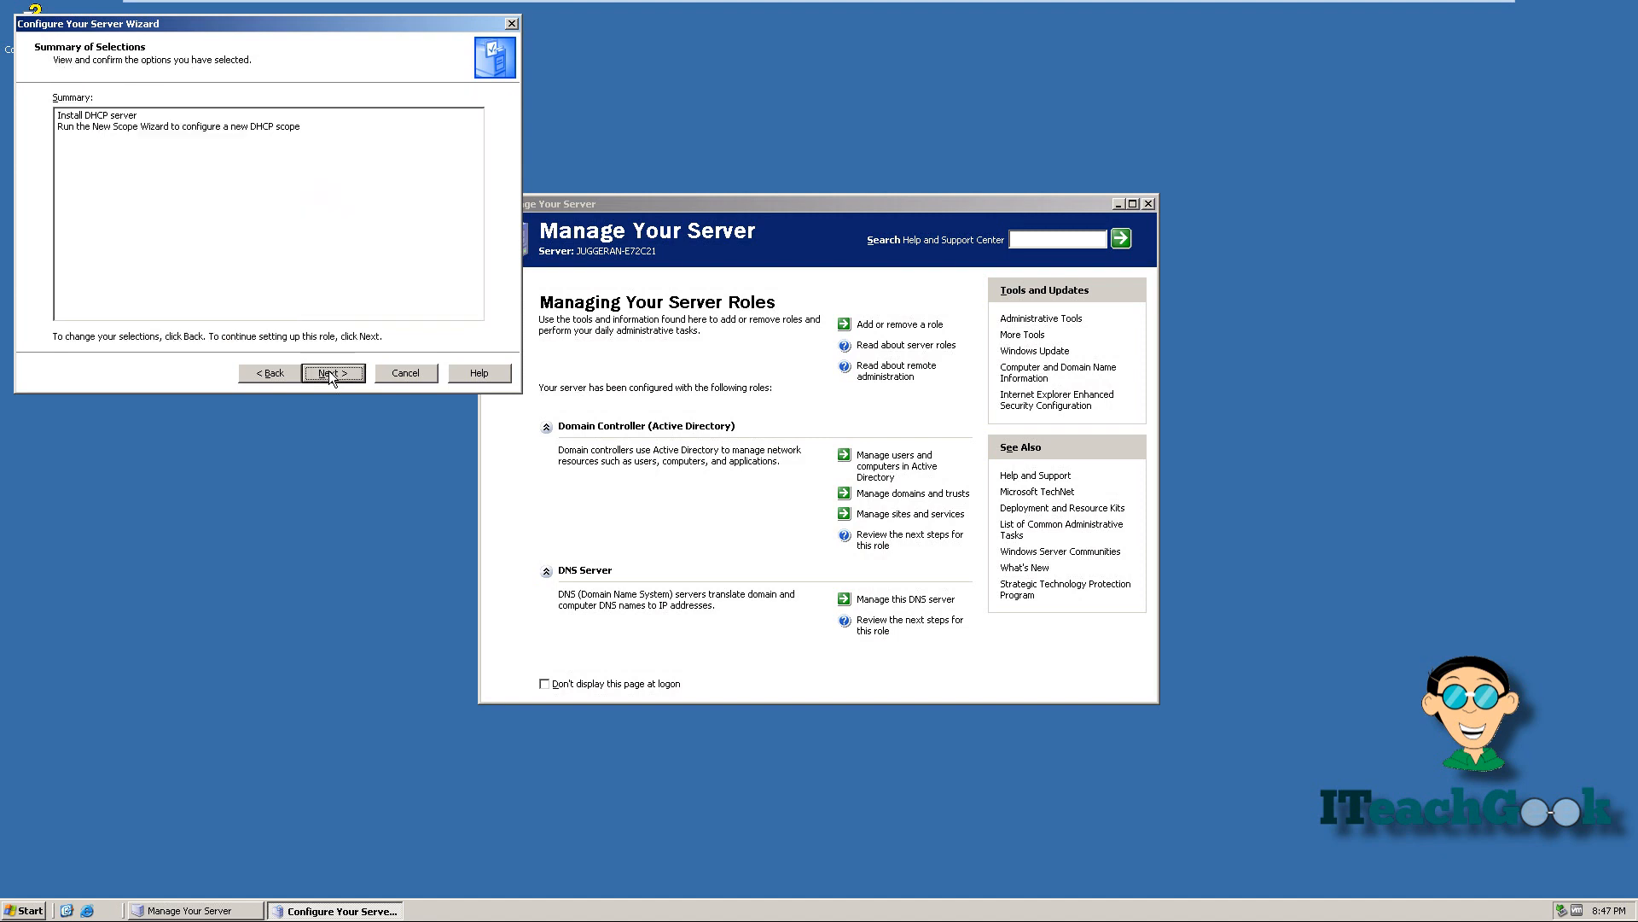
pyautogui.click(330, 373)
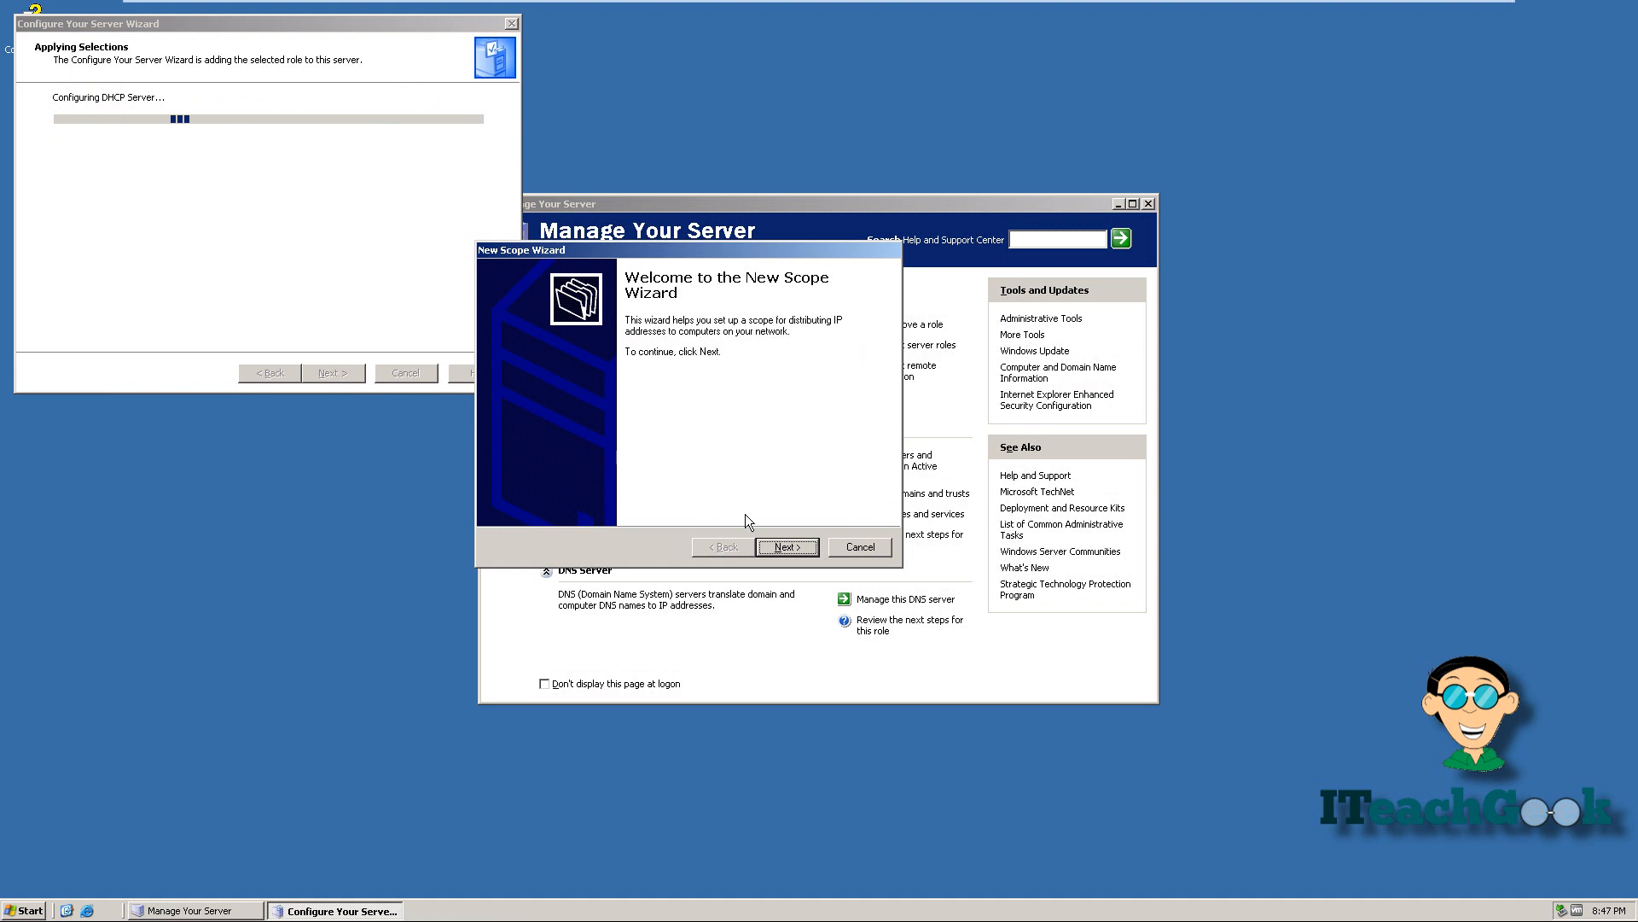
# Begin the new scope setup and name the scope DHCP, without a description.
pyautogui.click(778, 549)
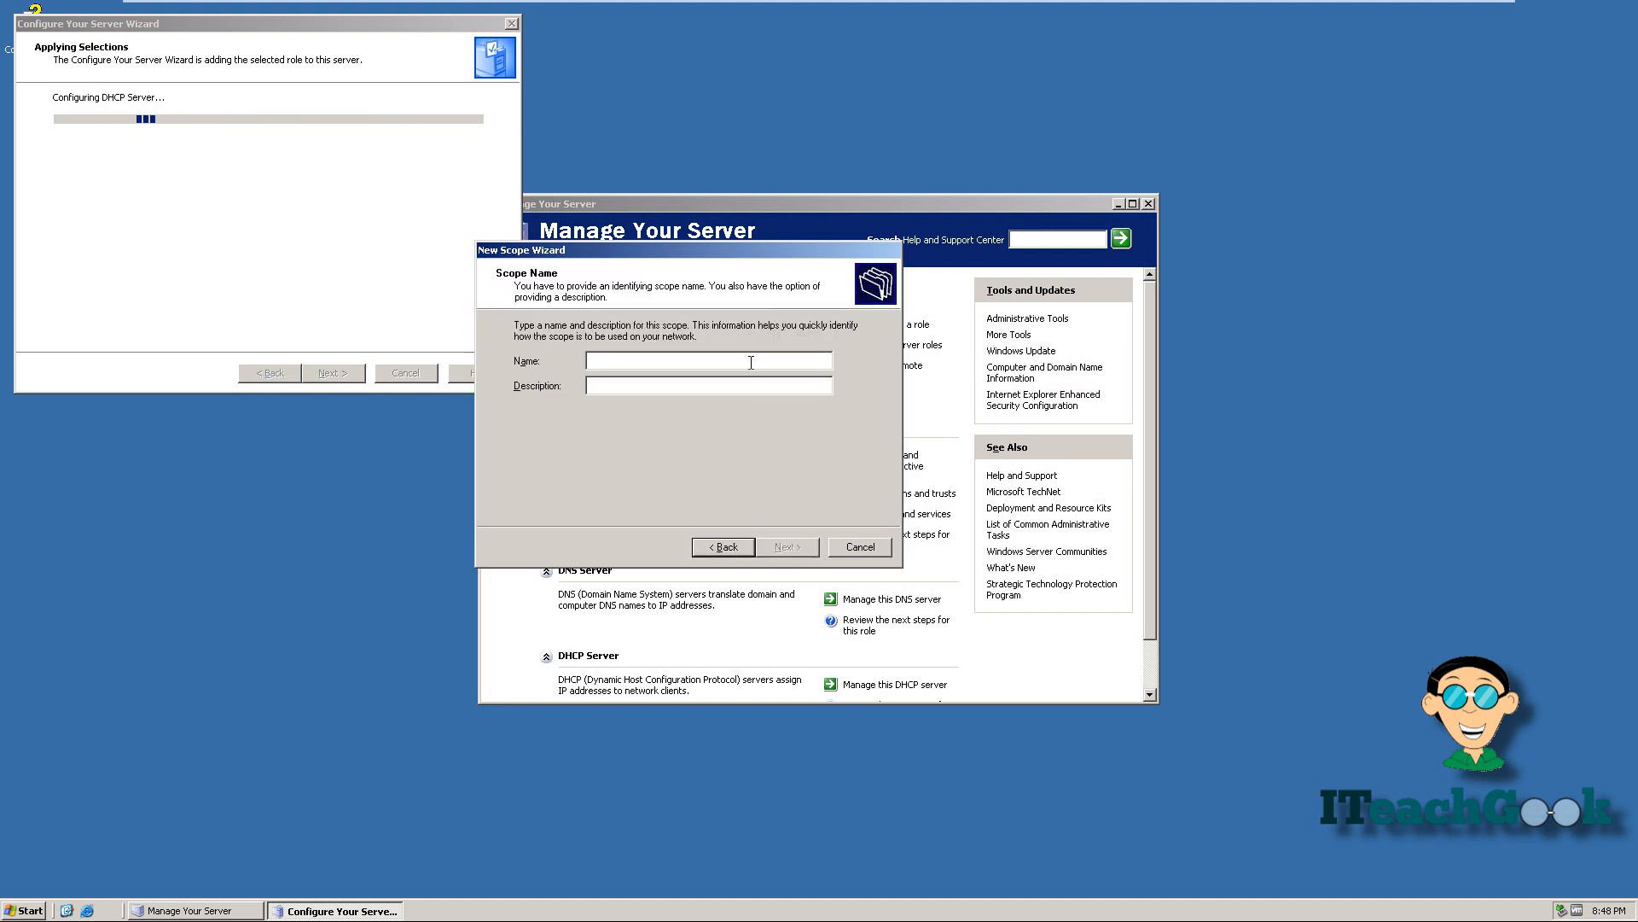
pyautogui.write('DHCP')
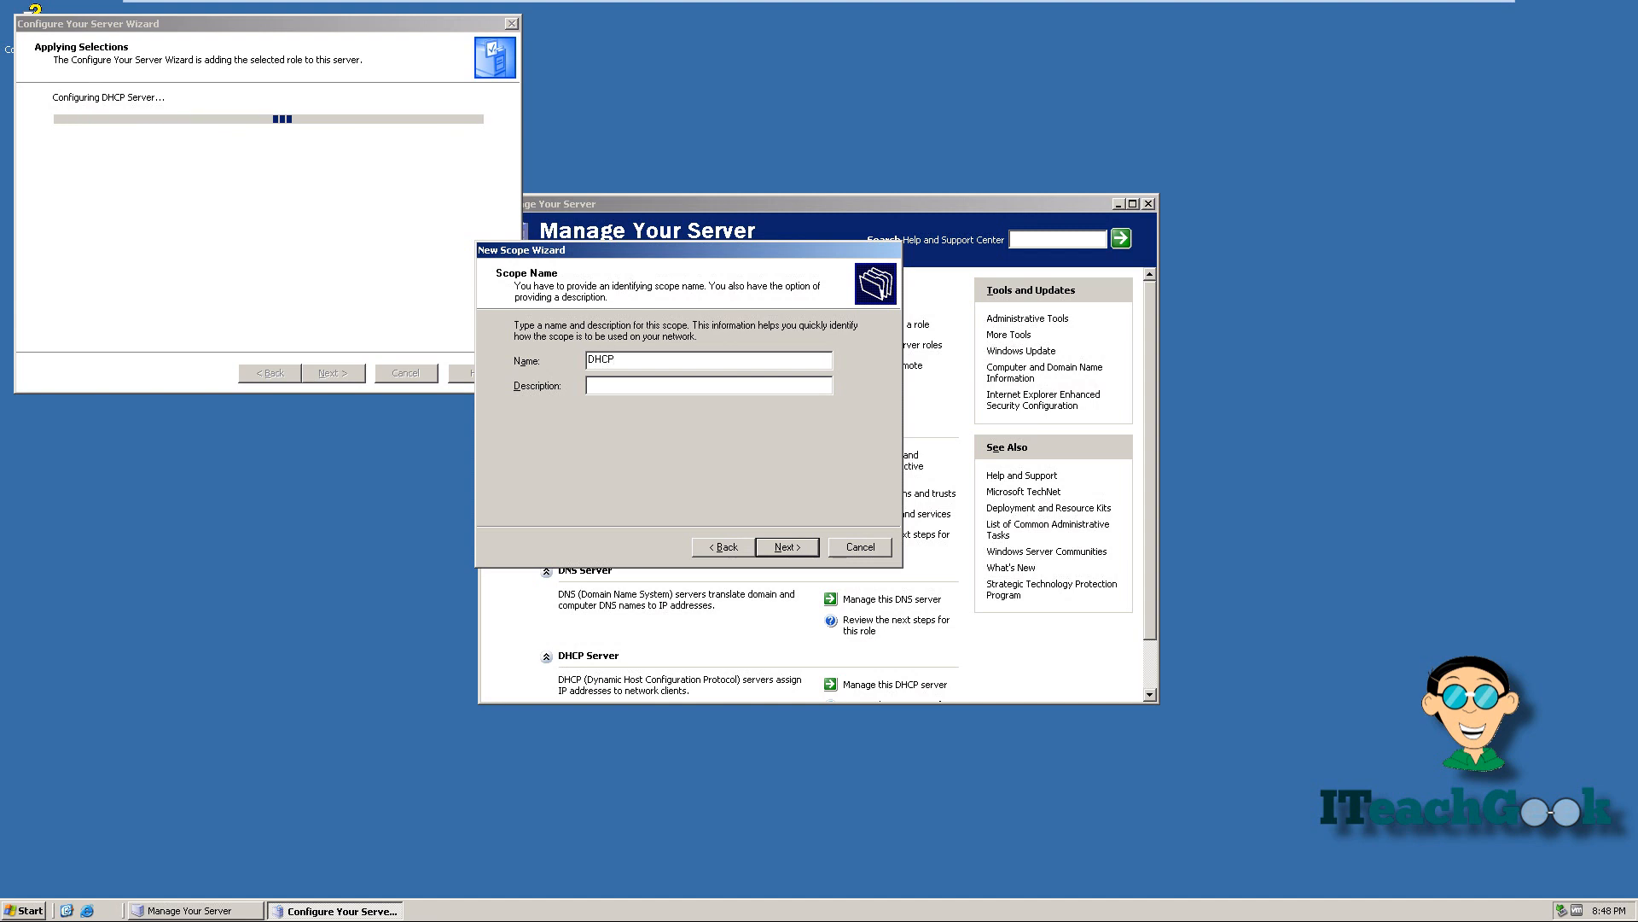
pyautogui.click(785, 546)
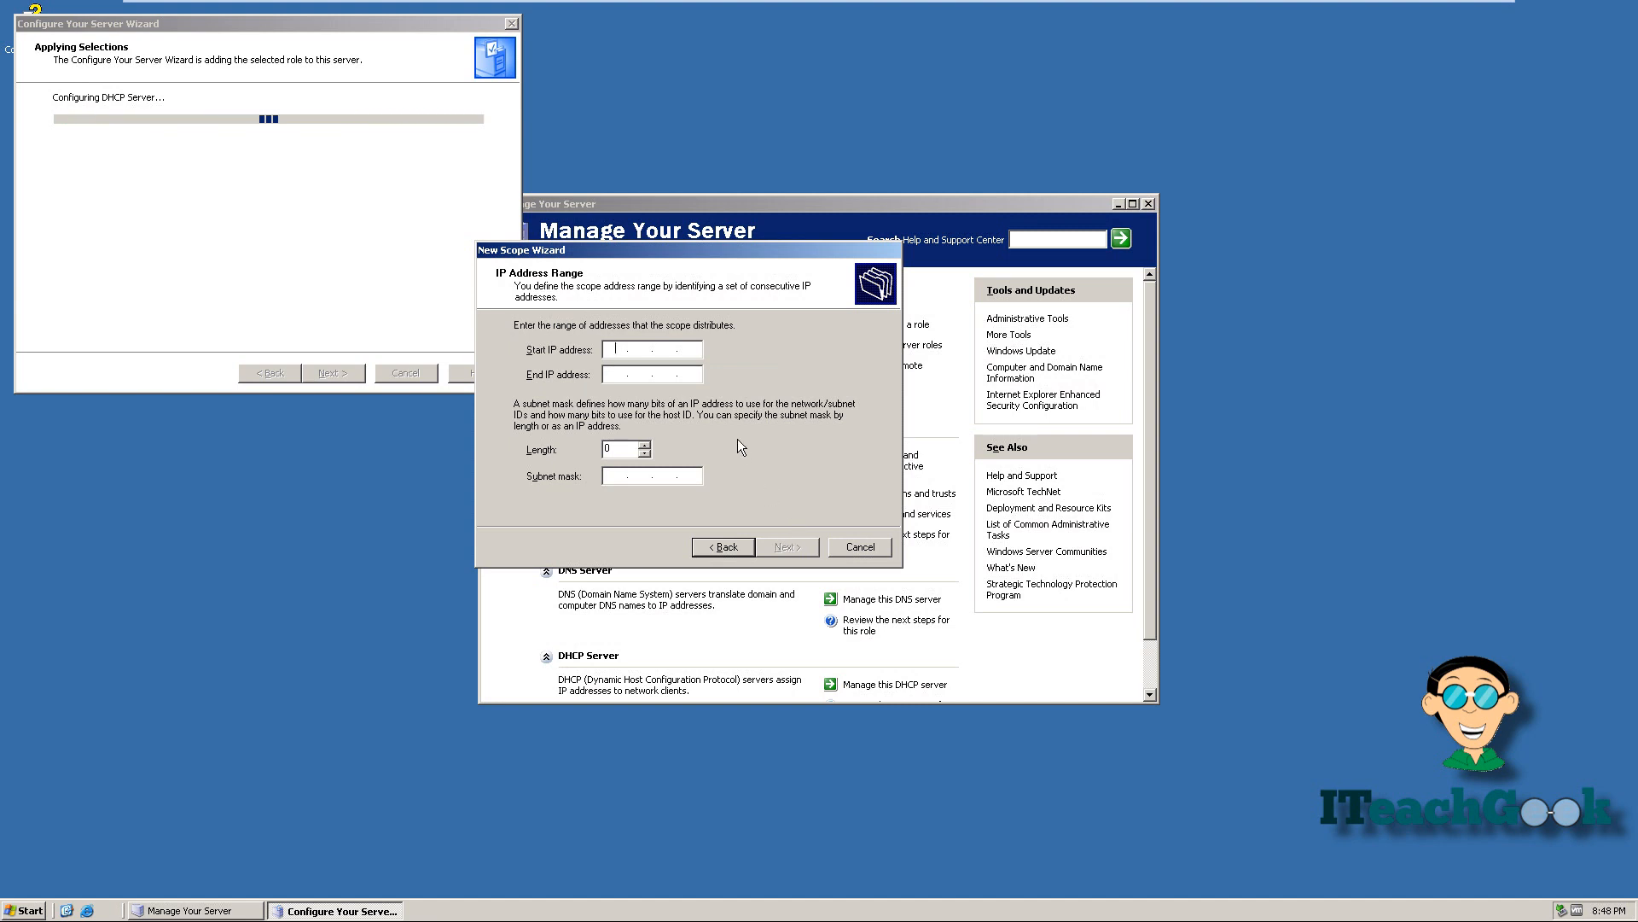
# Set the scope's IP address range from 192.168.1.160 to 192.168.1.170, keeping the automatically filled subnet mask.
pyautogui.write('192')
pyautogui.write('6')
pyautogui.write('60')
pyautogui.press('Tab')
pyautogui.write('192 . ')
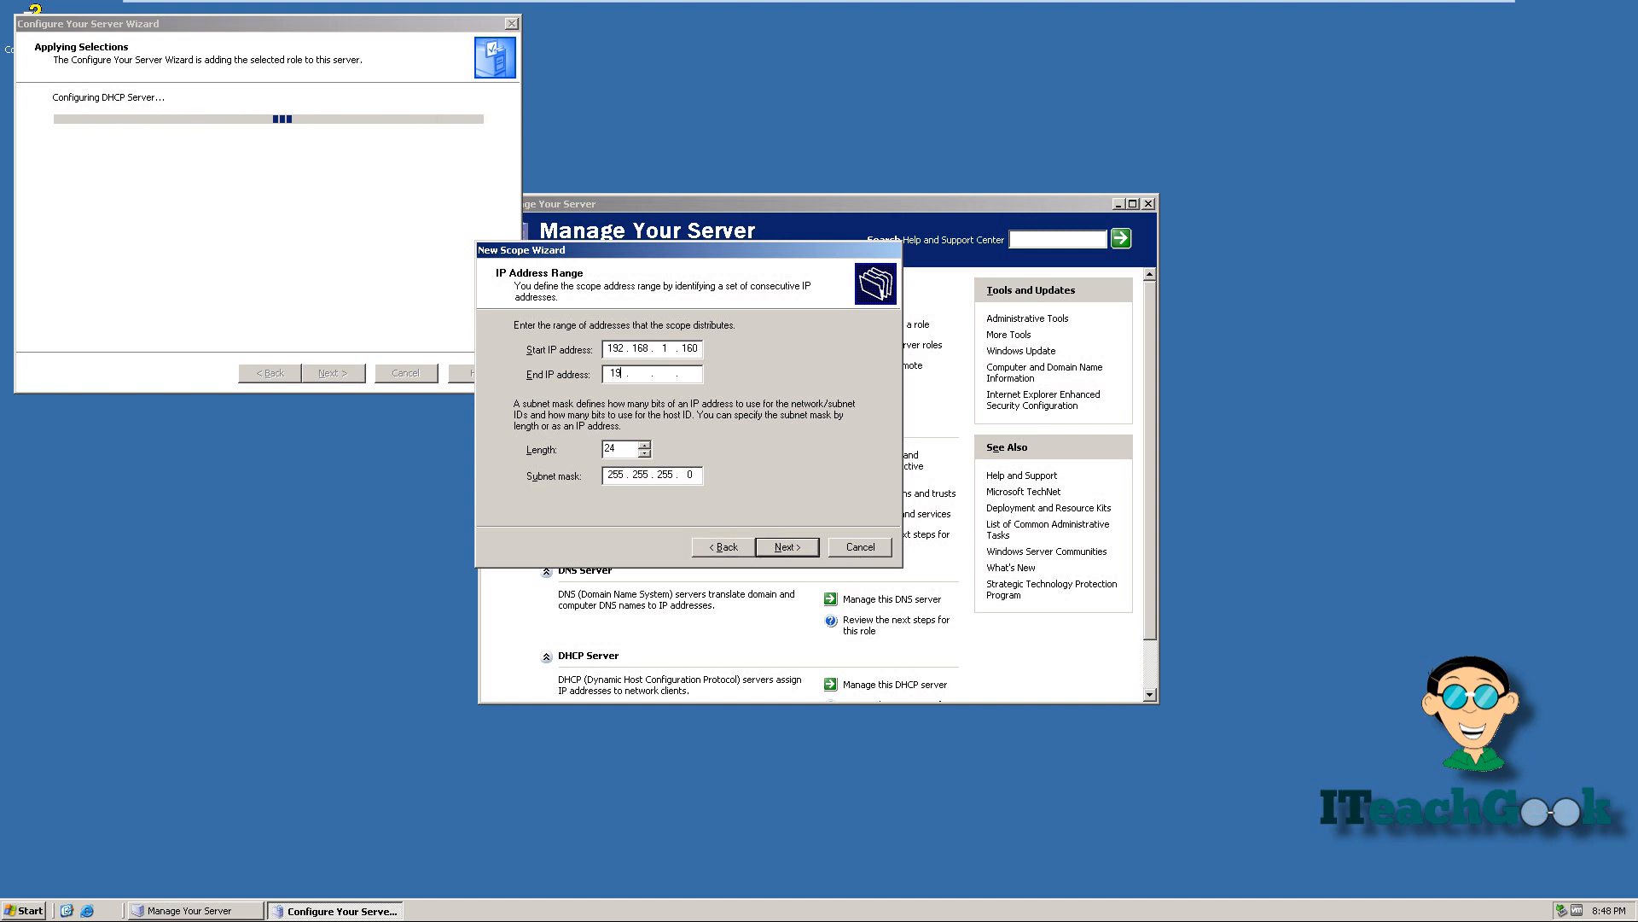
pyautogui.write('168')
pyautogui.press('Tab')
pyautogui.click(692, 372)
pyautogui.write('170')
pyautogui.click(792, 547)
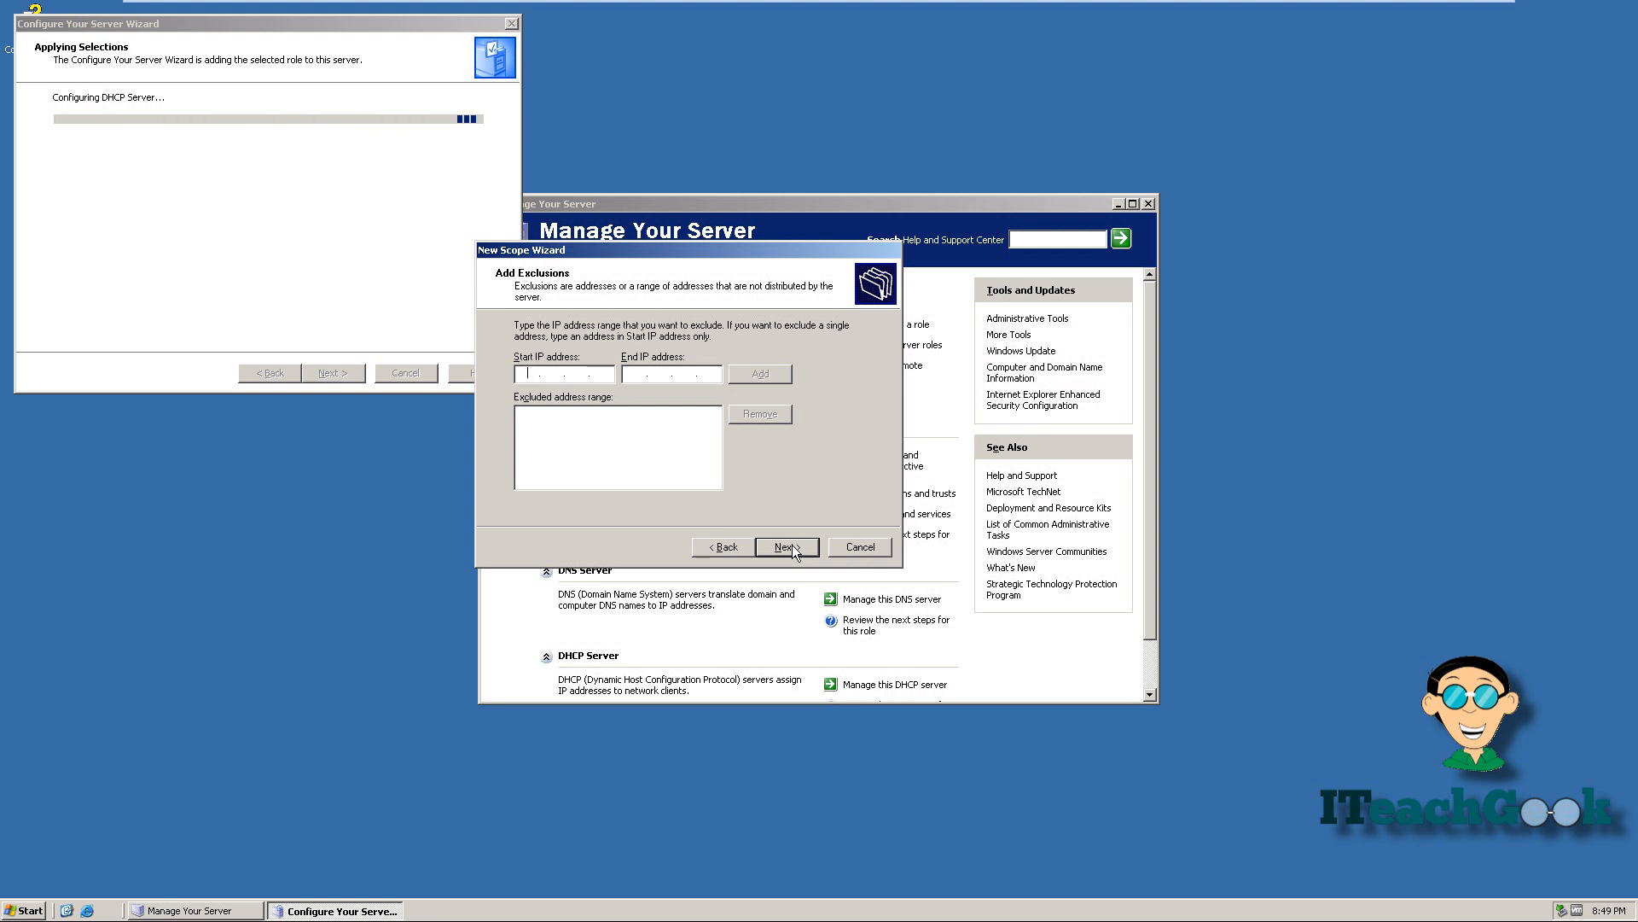
# Accept empty exclusions and the default lease duration, and choose to configure the DHCP options now.
pyautogui.click(786, 547)
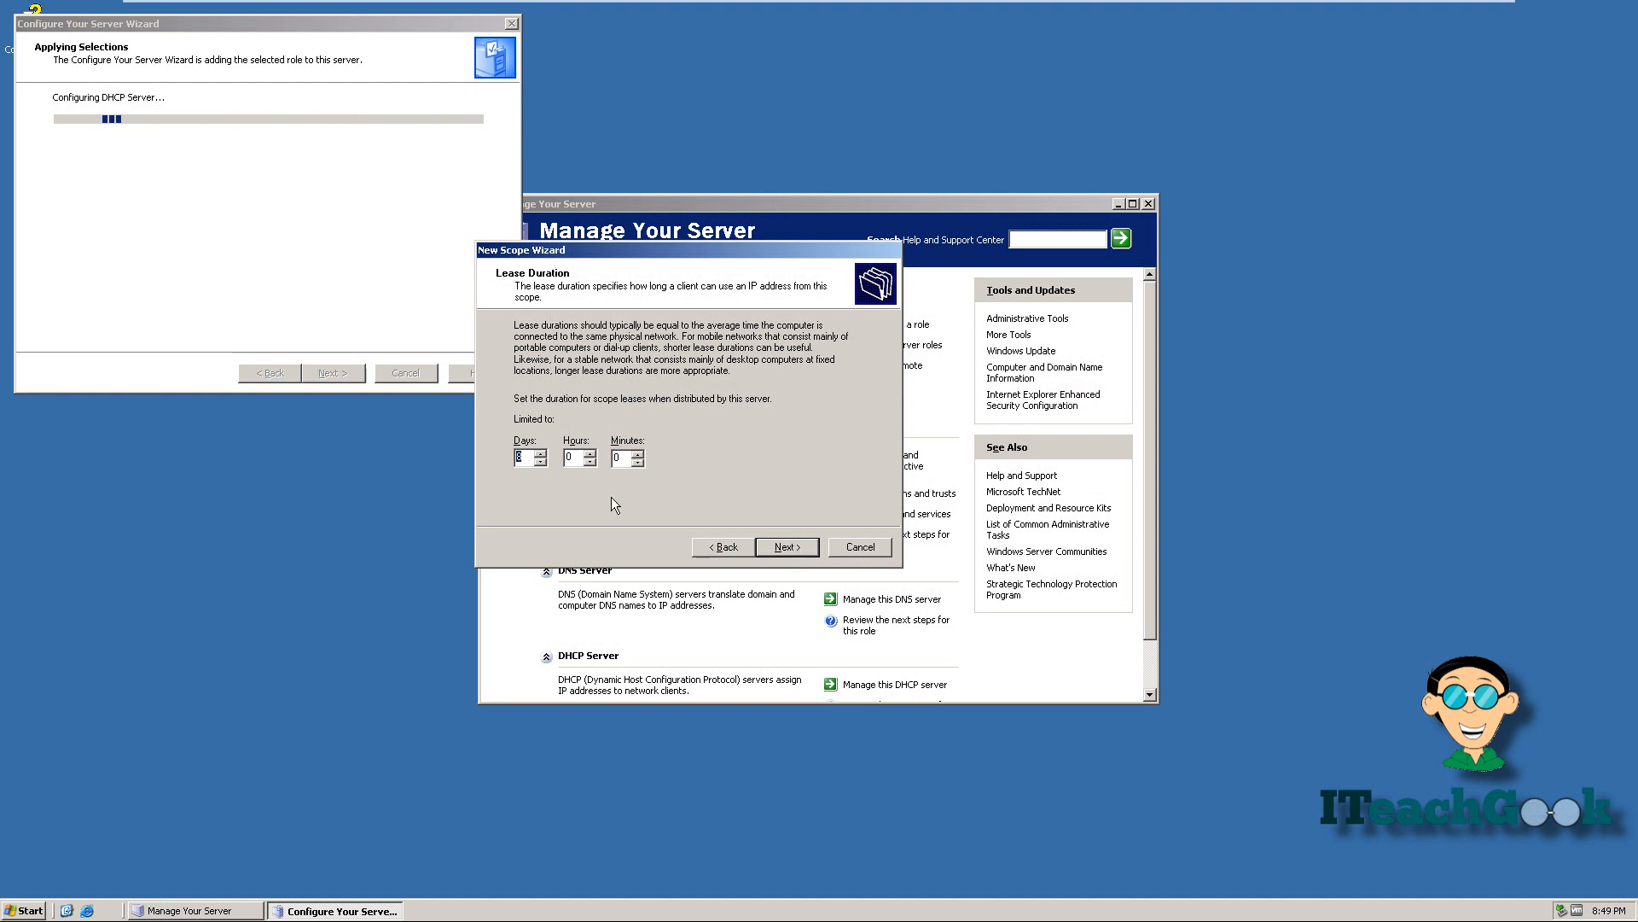
pyautogui.click(773, 546)
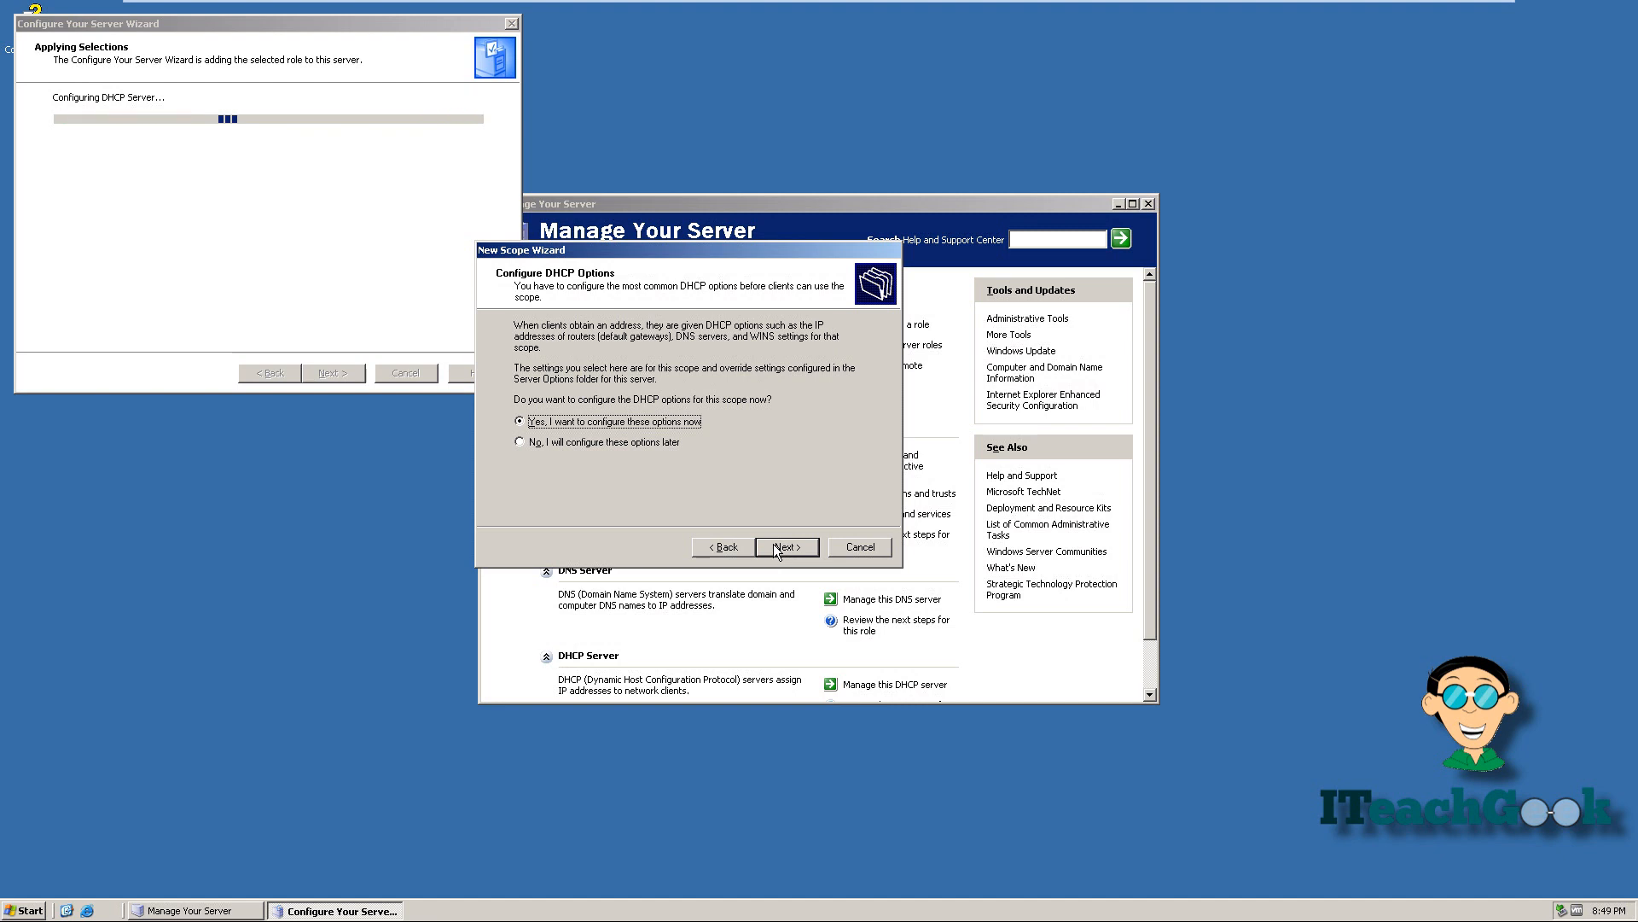
pyautogui.click(776, 548)
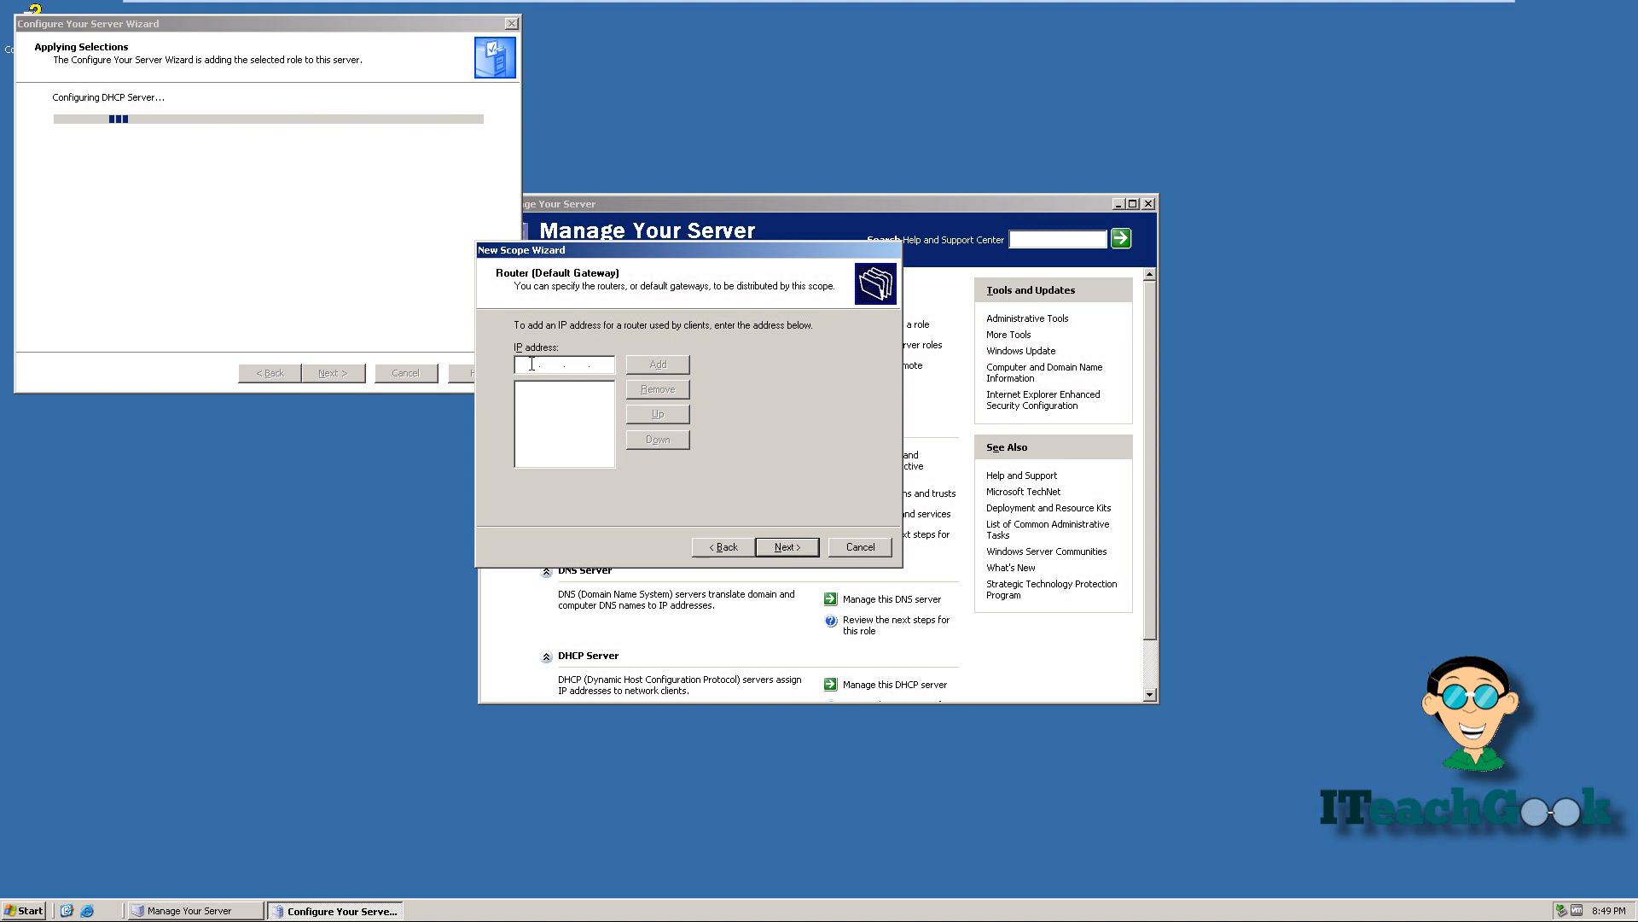
# Add 192.168.1.30 as the router (default gateway) distributed by the scope.
pyautogui.write('192 . 168')
pyautogui.write('1 . 30')
pyautogui.click(638, 366)
pyautogui.click(772, 546)
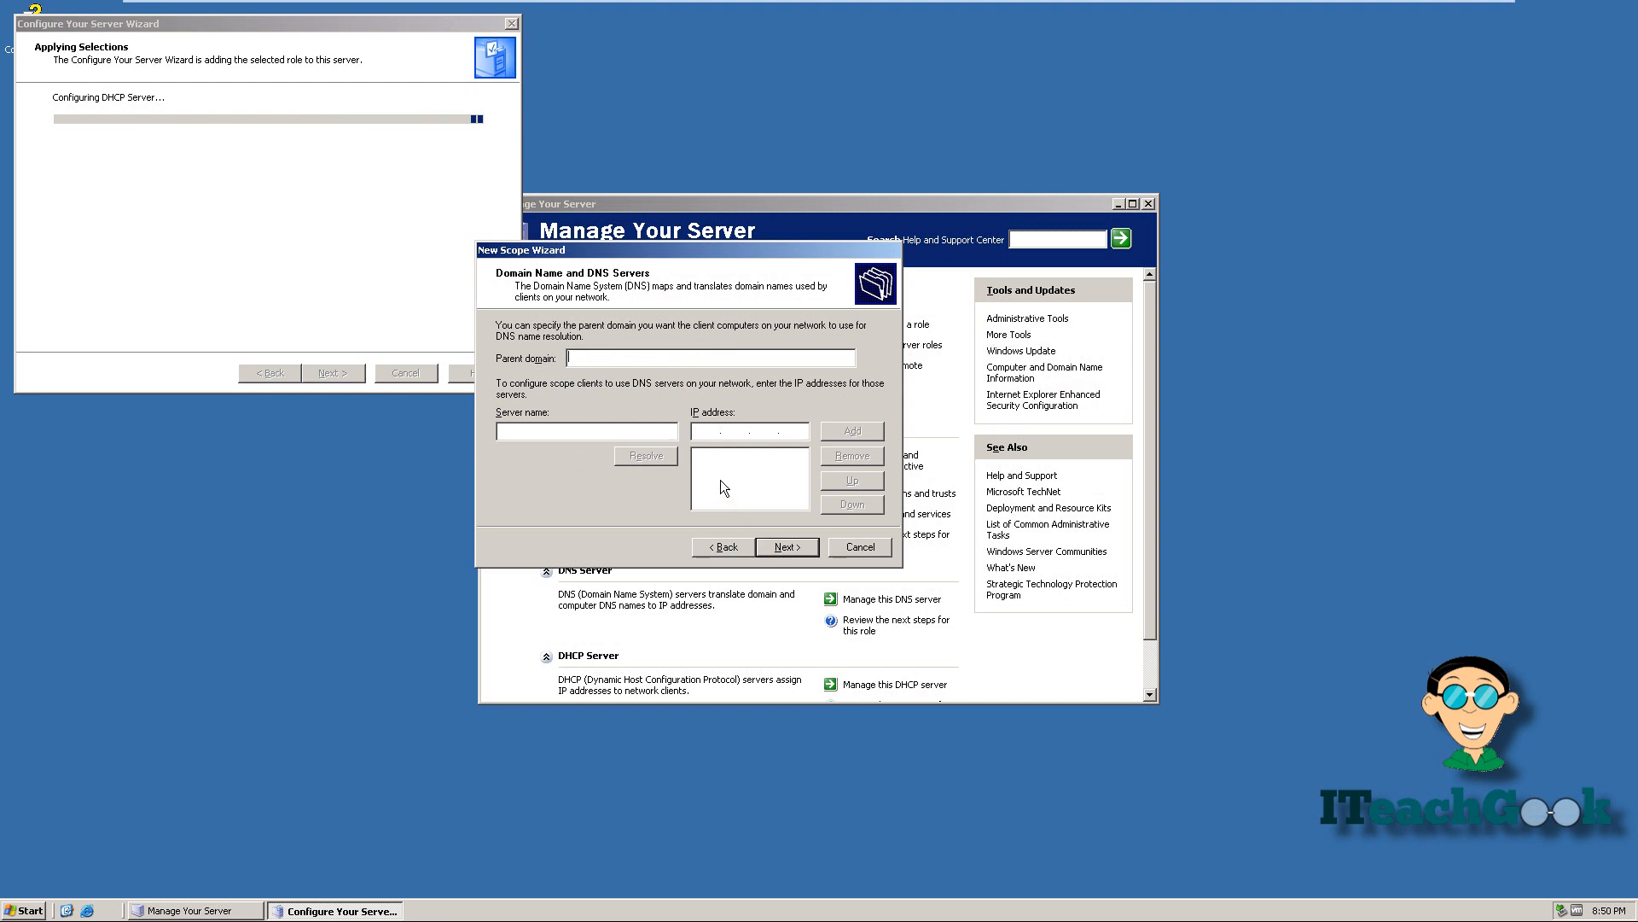
# Add a DNS server for the scope with server name iteachgeek.loc and IP address 192.168.1.108.
pyautogui.click(635, 426)
pyautogui.write('iteachgeek.loc')
pyautogui.click(715, 428)
pyautogui.write('192 . ')
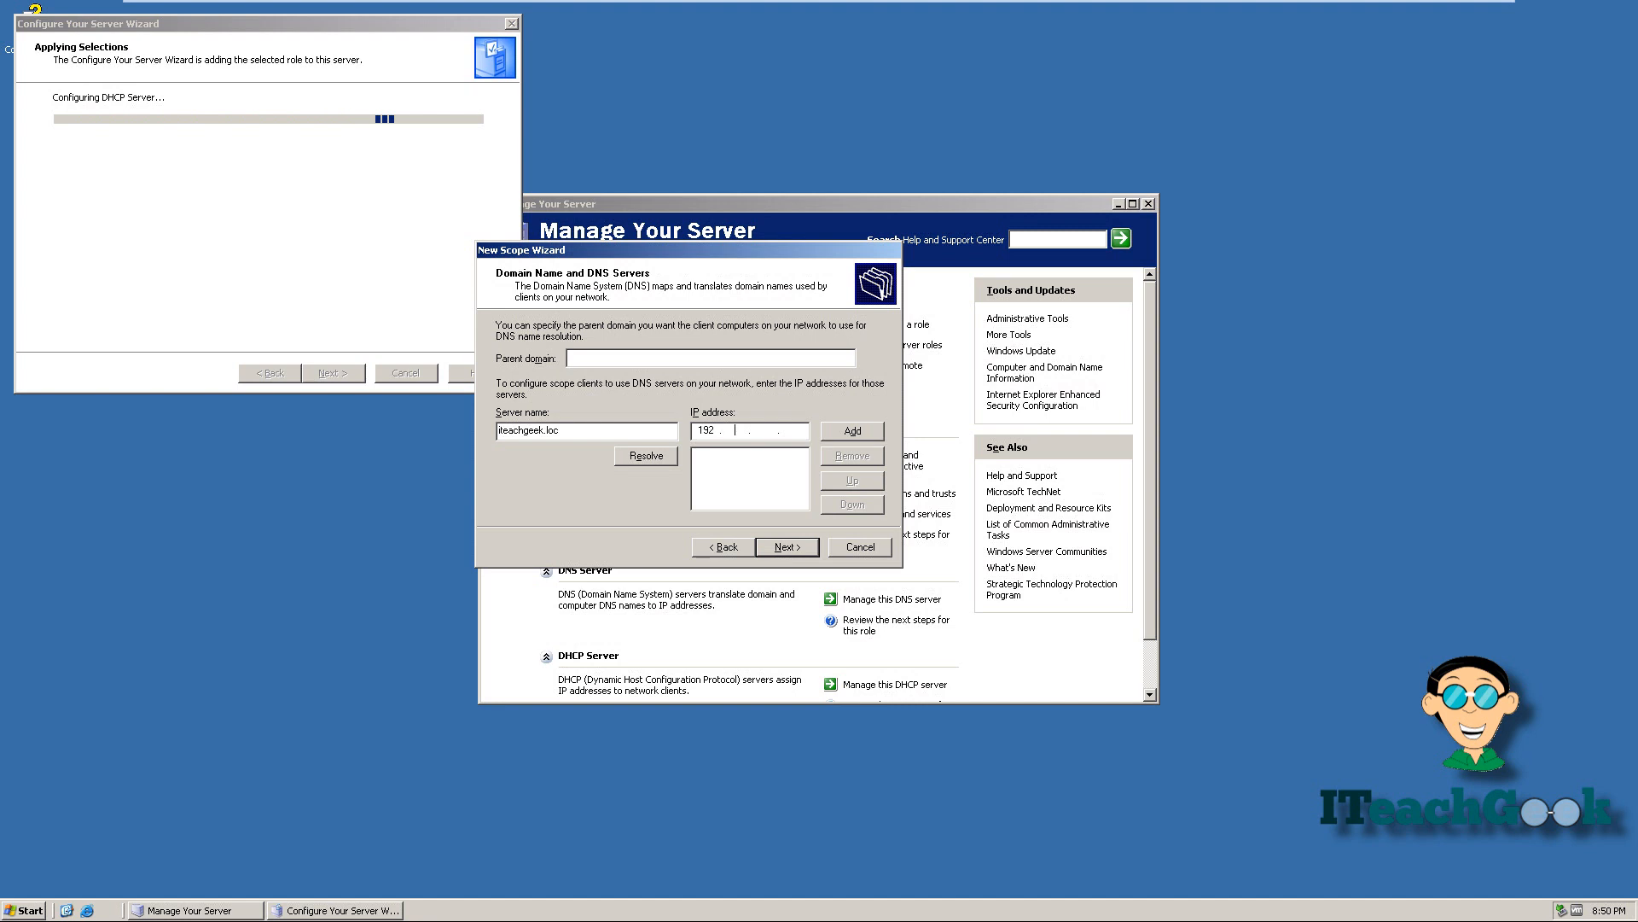
pyautogui.write('168')
pyautogui.click(843, 433)
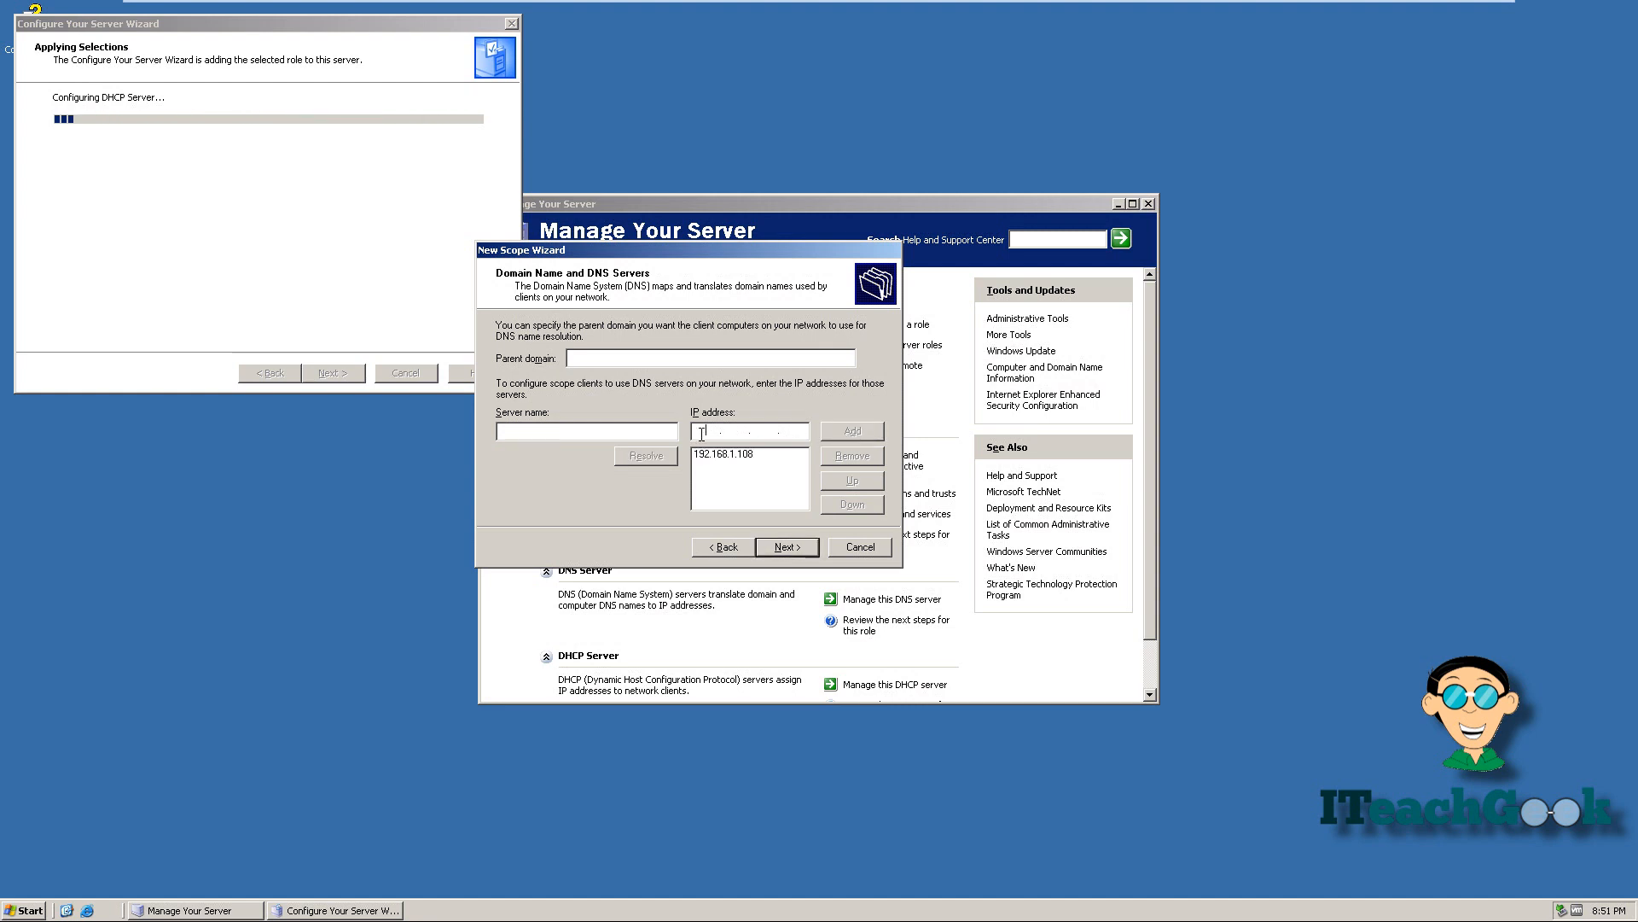
# Add 75.75.75.75 as a second DNS server and accept the DNS settings.
pyautogui.write('75 . 75 . 75 . 75')
pyautogui.click(855, 427)
pyautogui.click(801, 546)
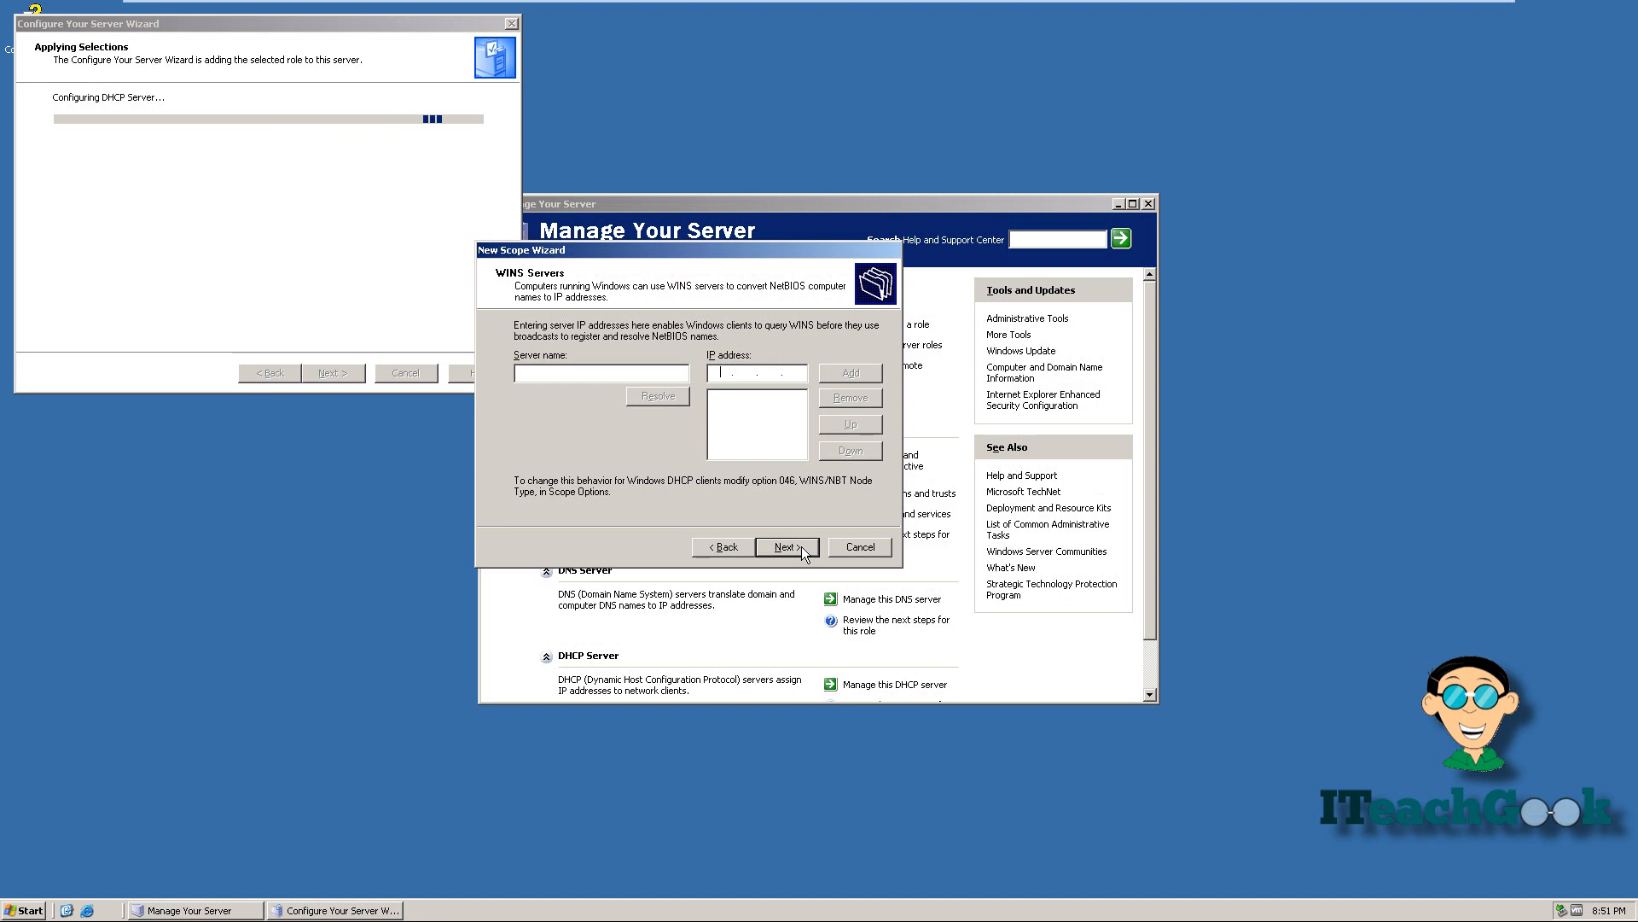
# Leave the WINS servers empty, activate the scope now and finish the DHCP server setup.
pyautogui.click(801, 546)
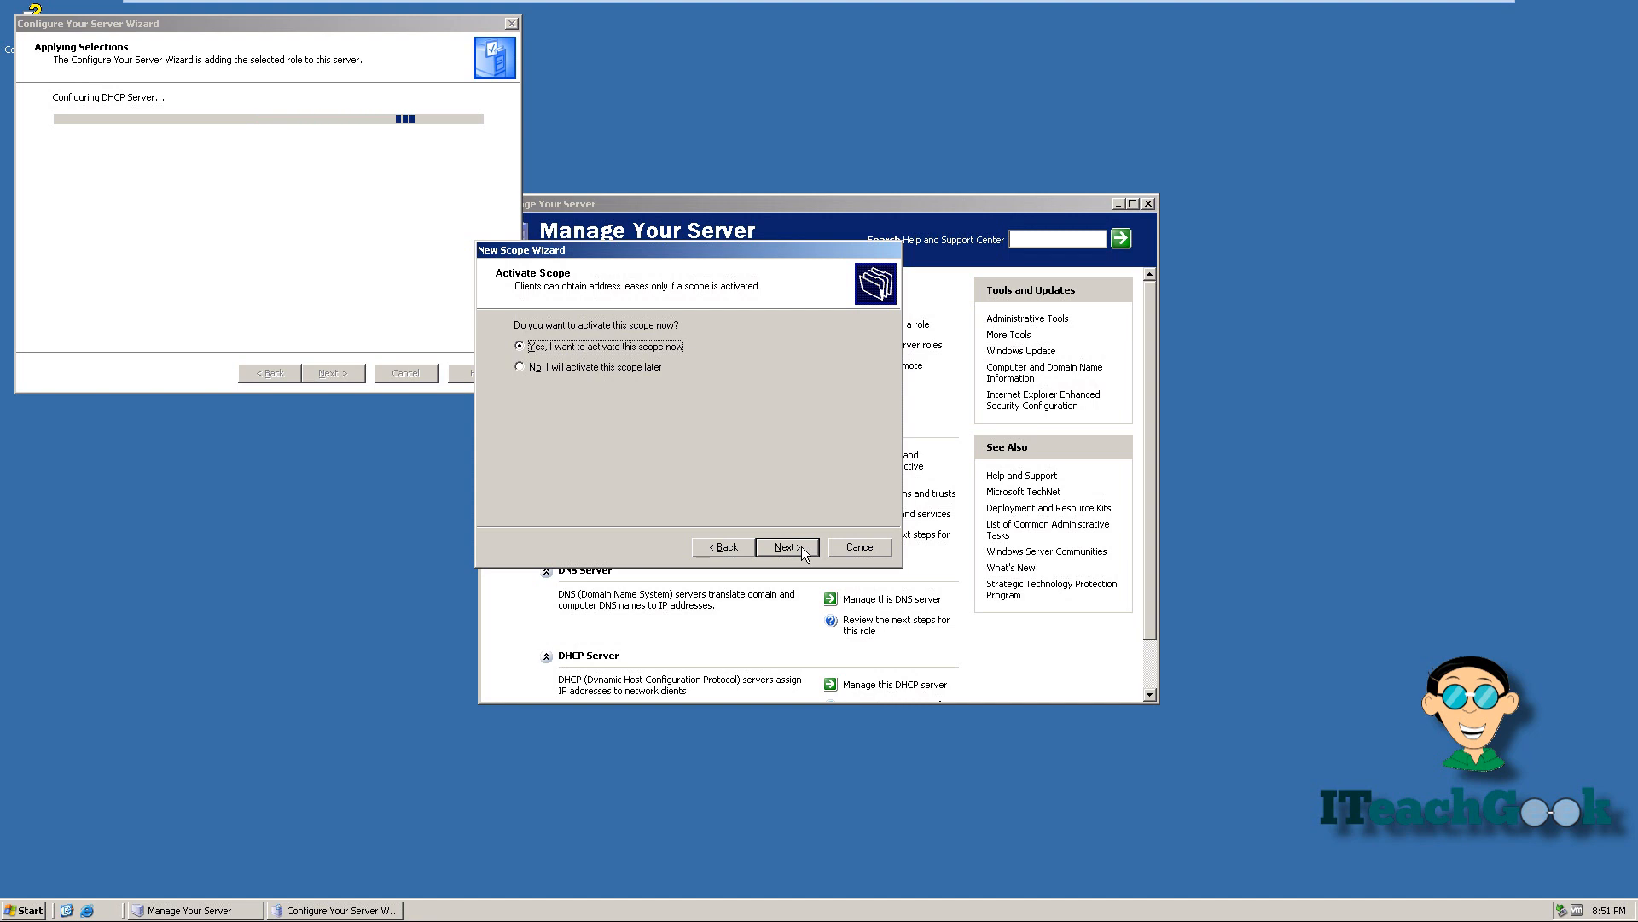
pyautogui.click(801, 546)
pyautogui.click(788, 547)
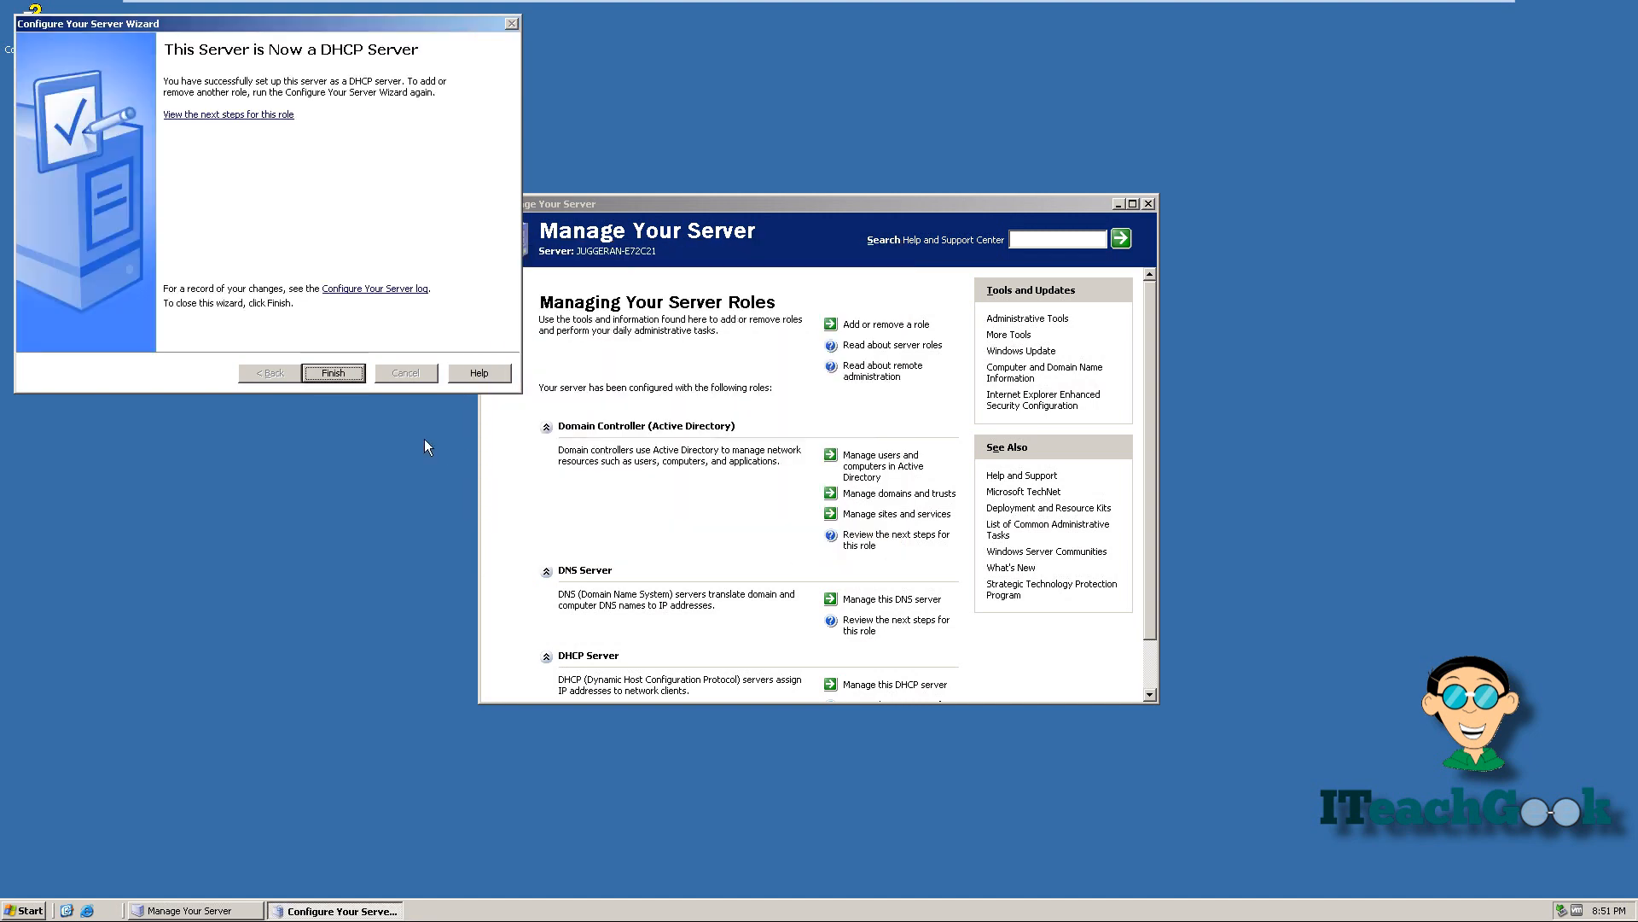
pyautogui.click(350, 377)
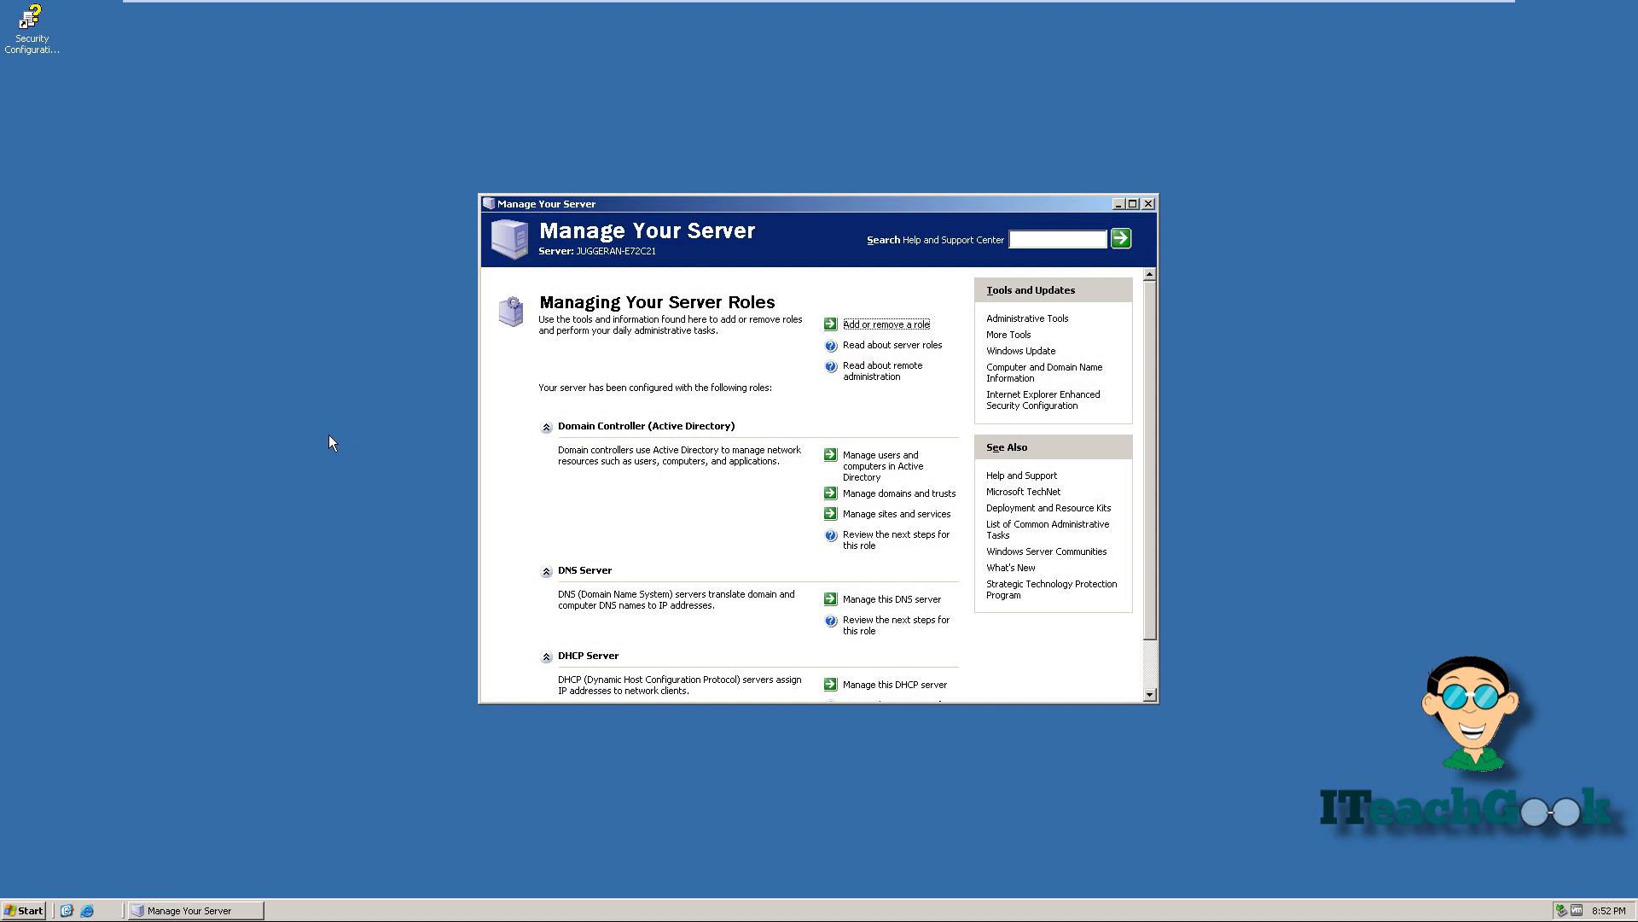
# Open the DHCP management console from the administrative tools.
pyautogui.click(41, 911)
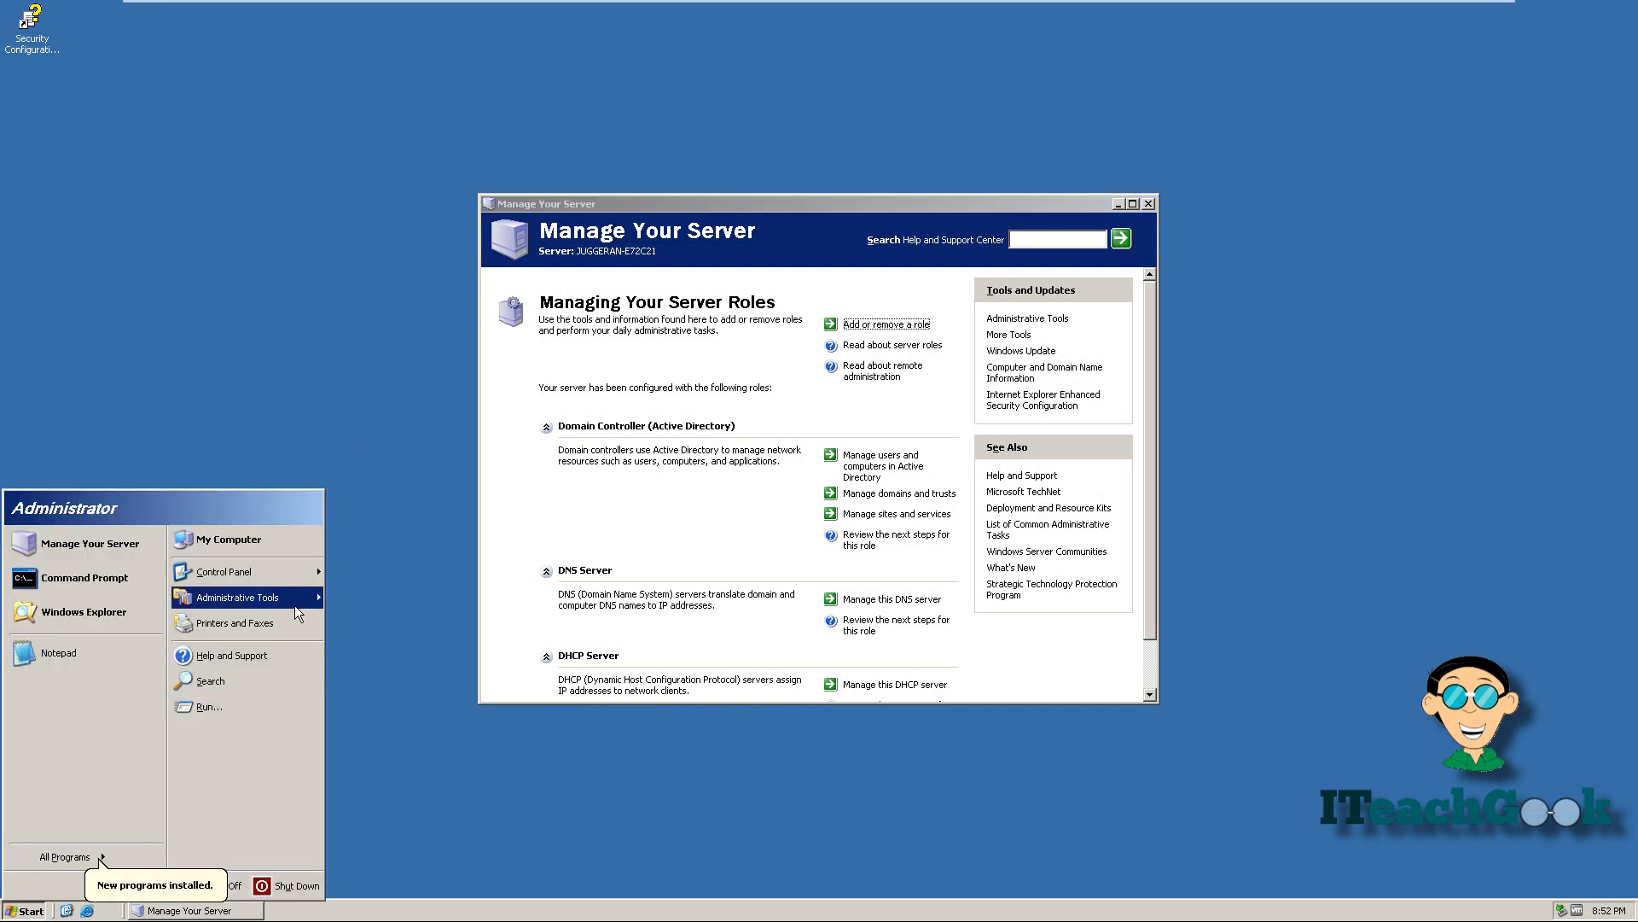
pyautogui.moveTo(295, 606)
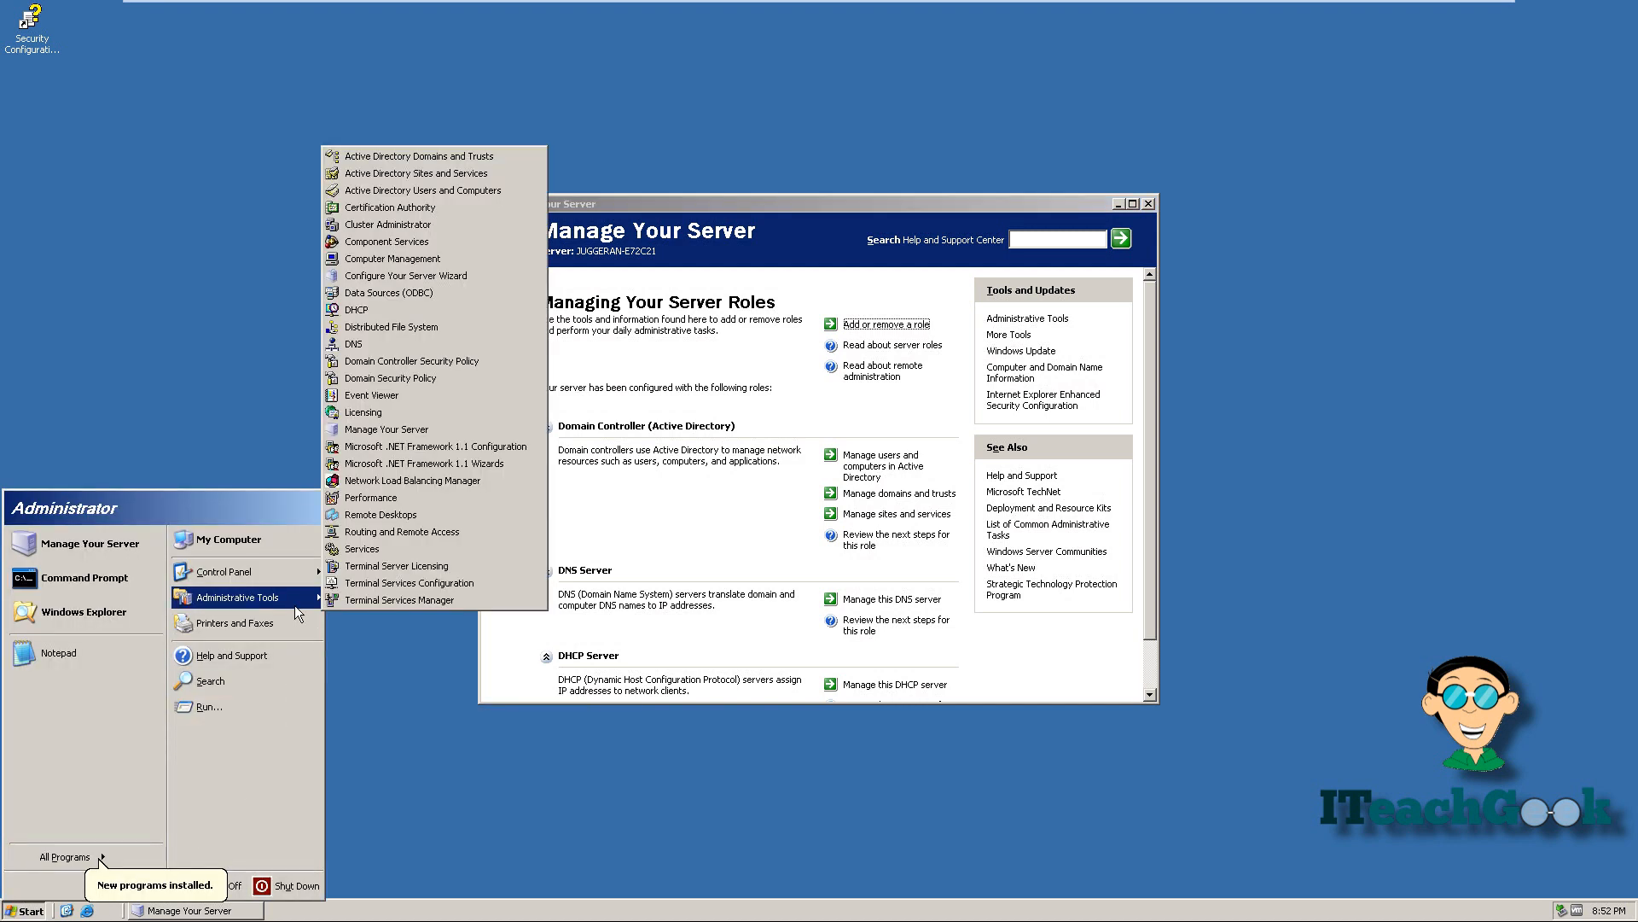
pyautogui.click(422, 311)
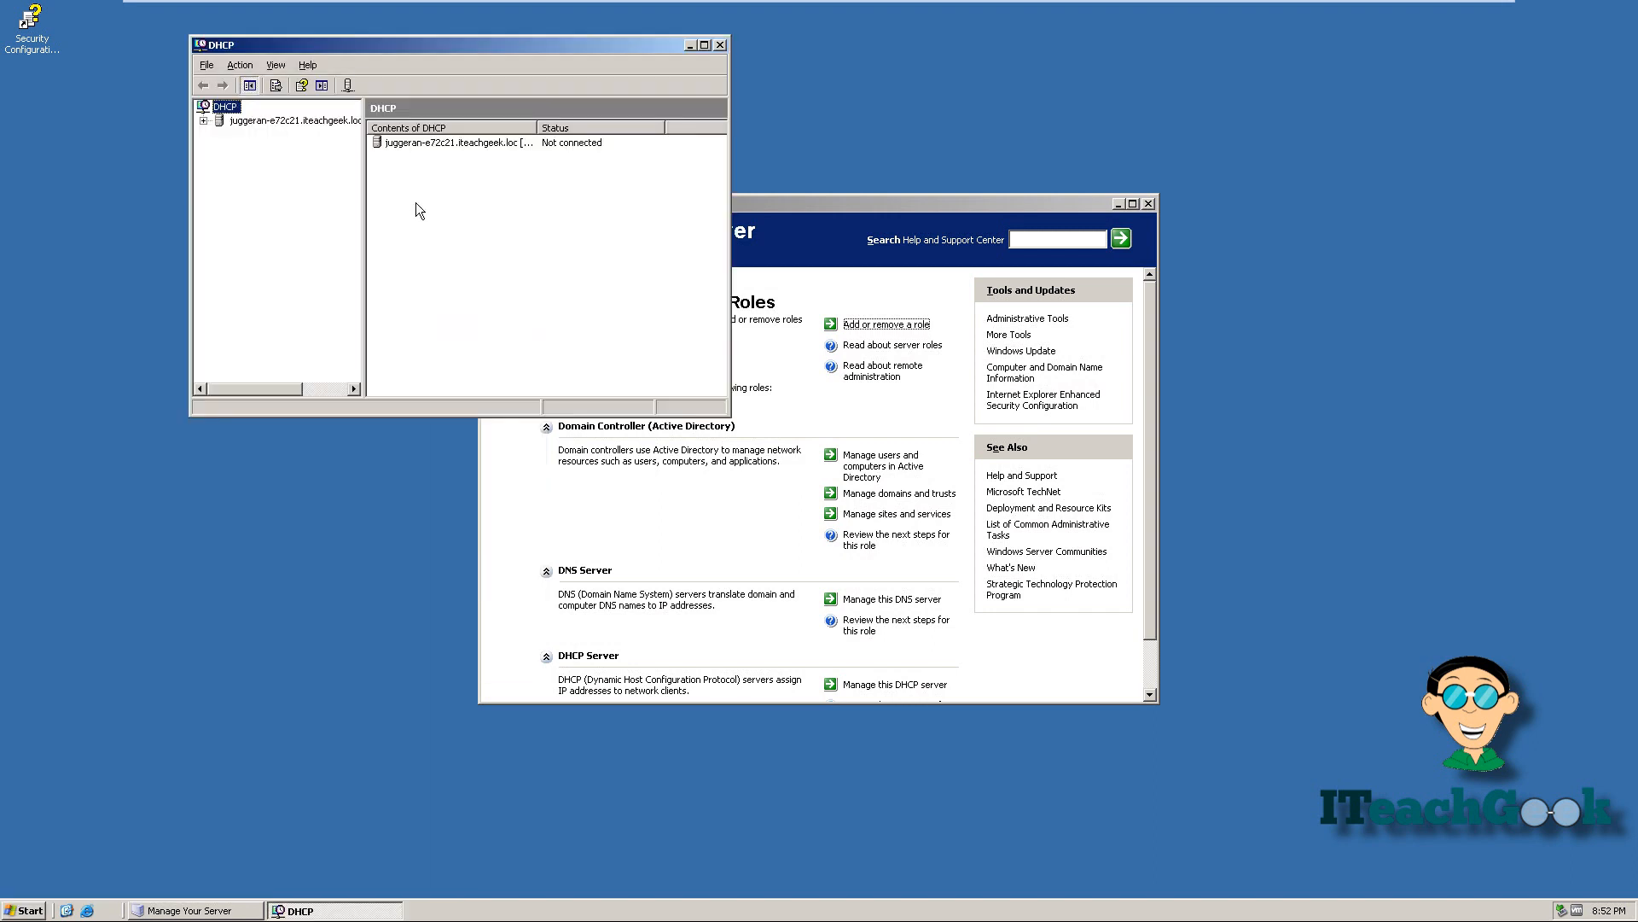
# Authorize the DHCP server at IP address 192.168.1.108 through the management of authorized servers.
pyautogui.click(240, 66)
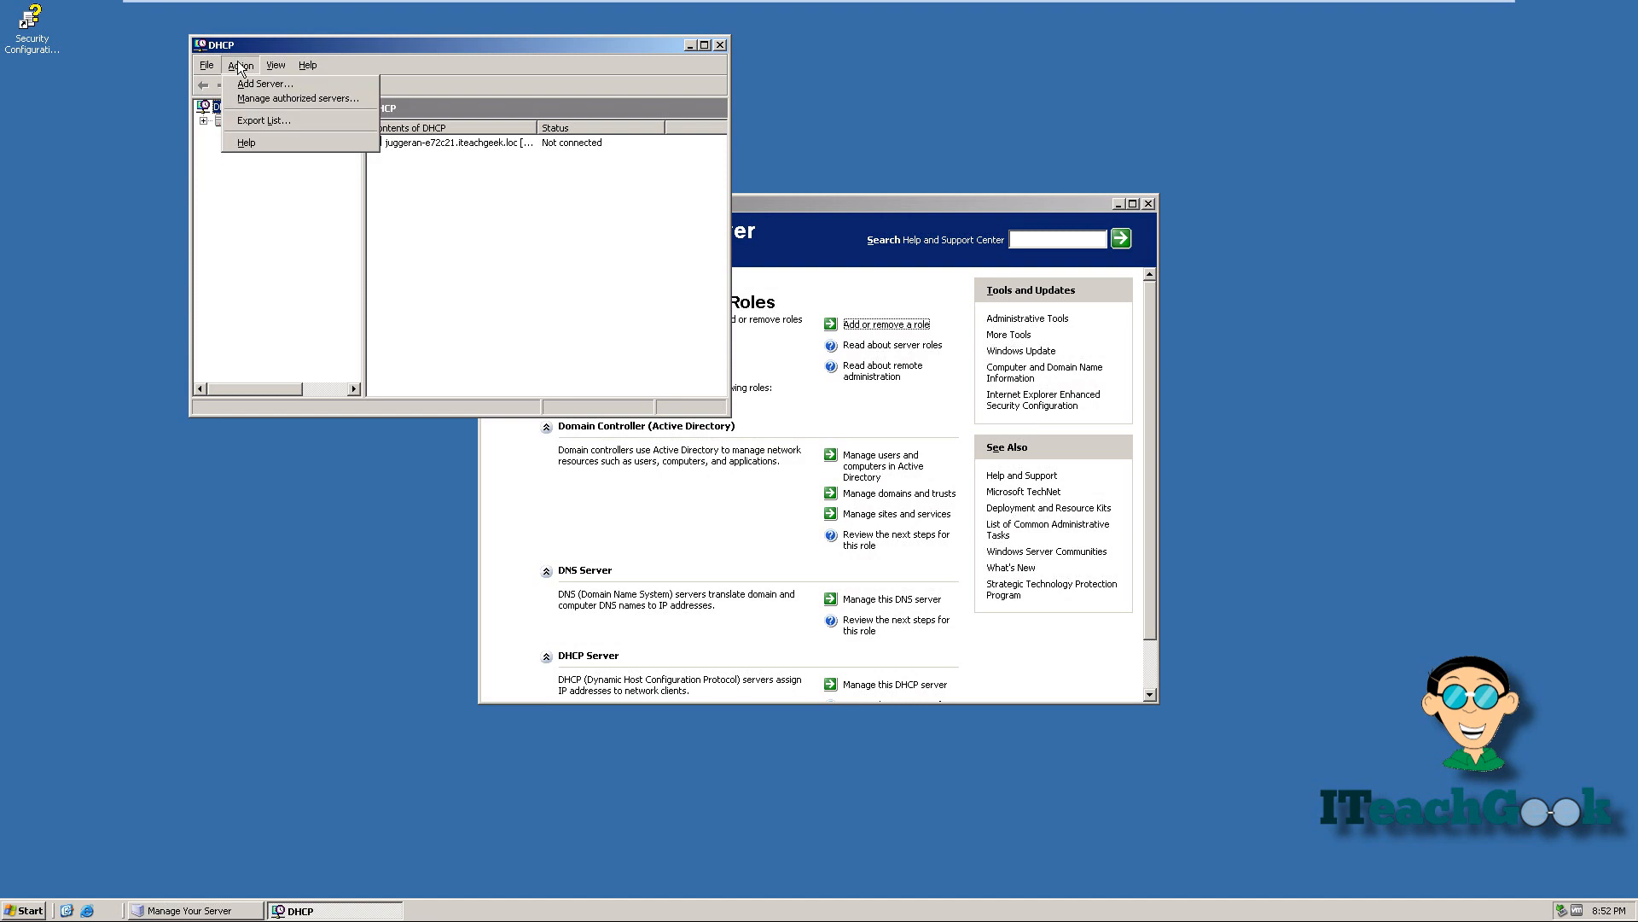
pyautogui.click(275, 101)
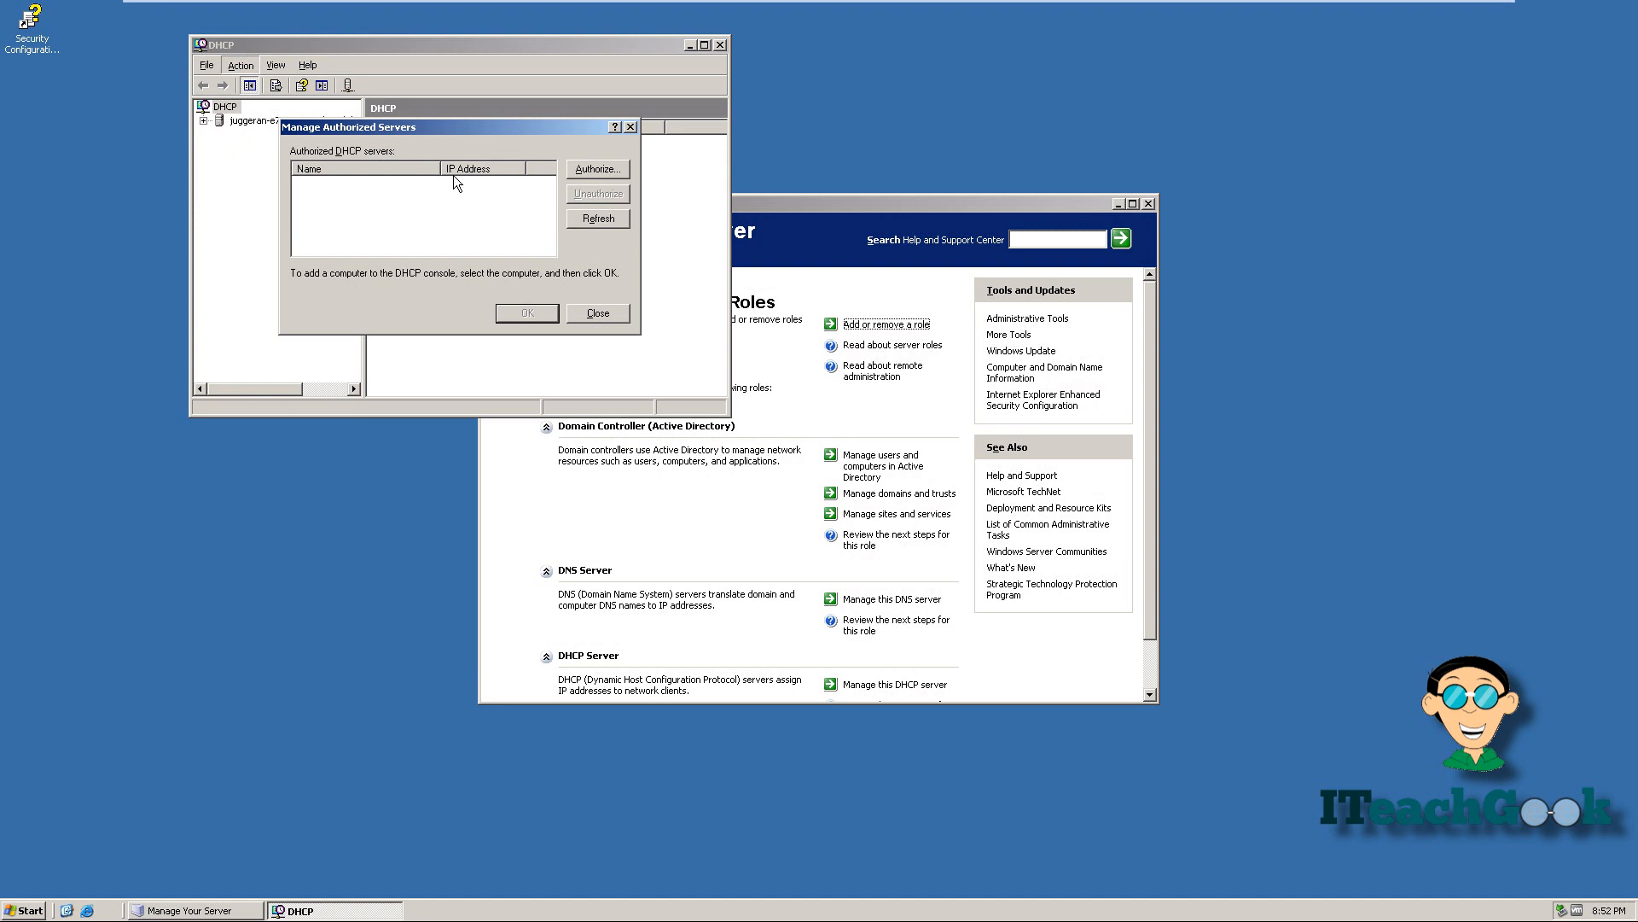
pyautogui.click(613, 171)
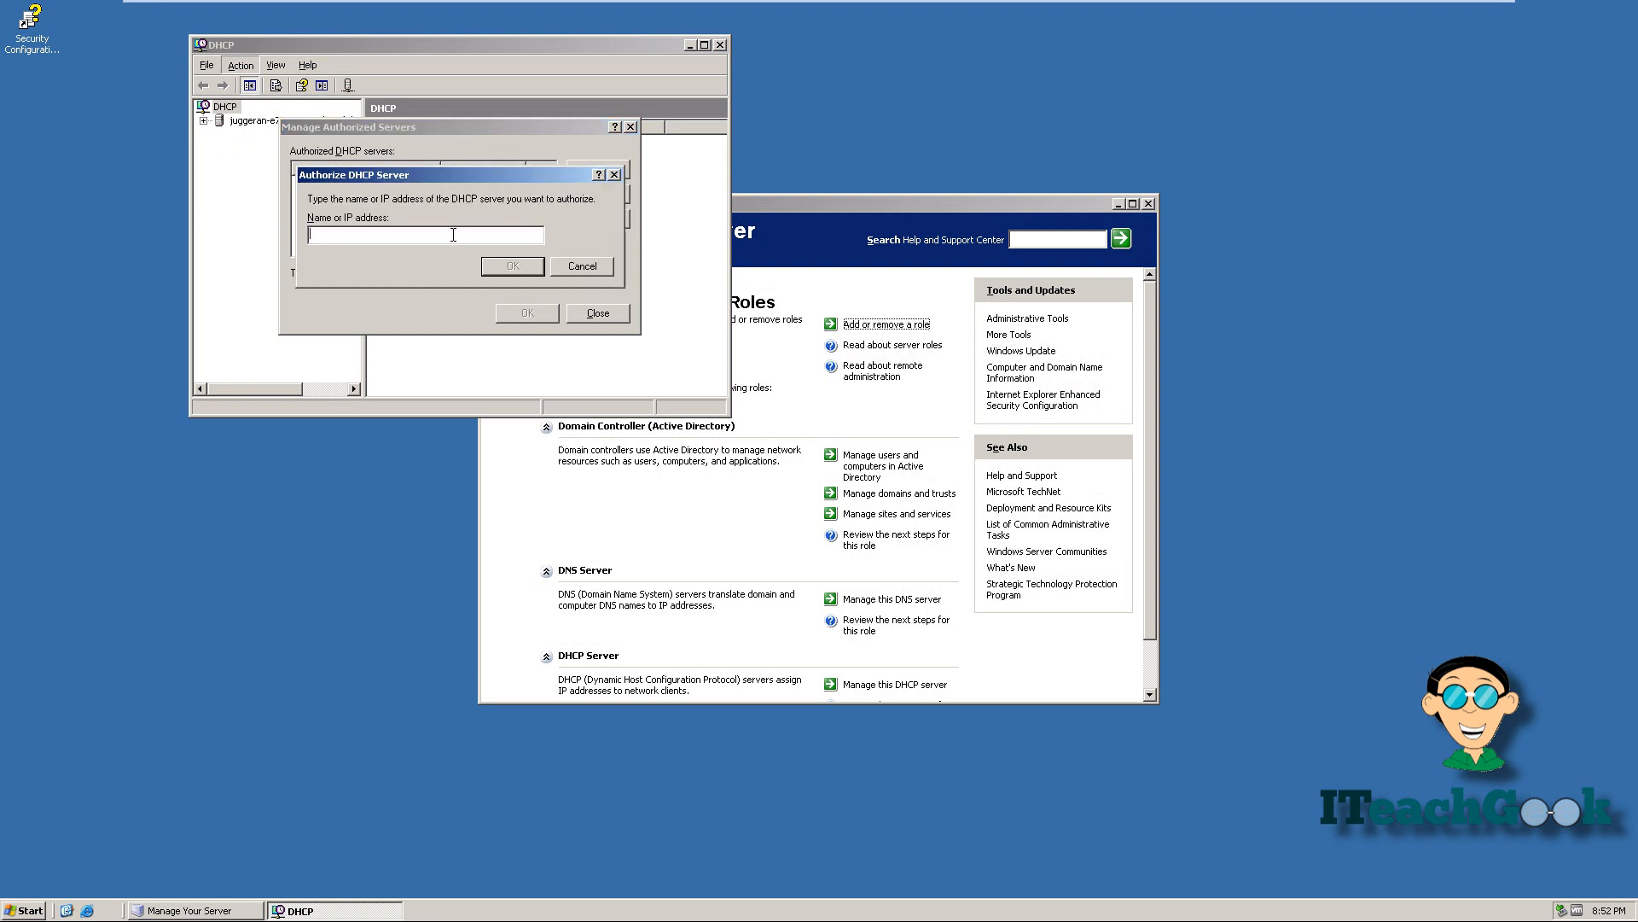
pyautogui.write('192.168.1.108')
pyautogui.click(511, 266)
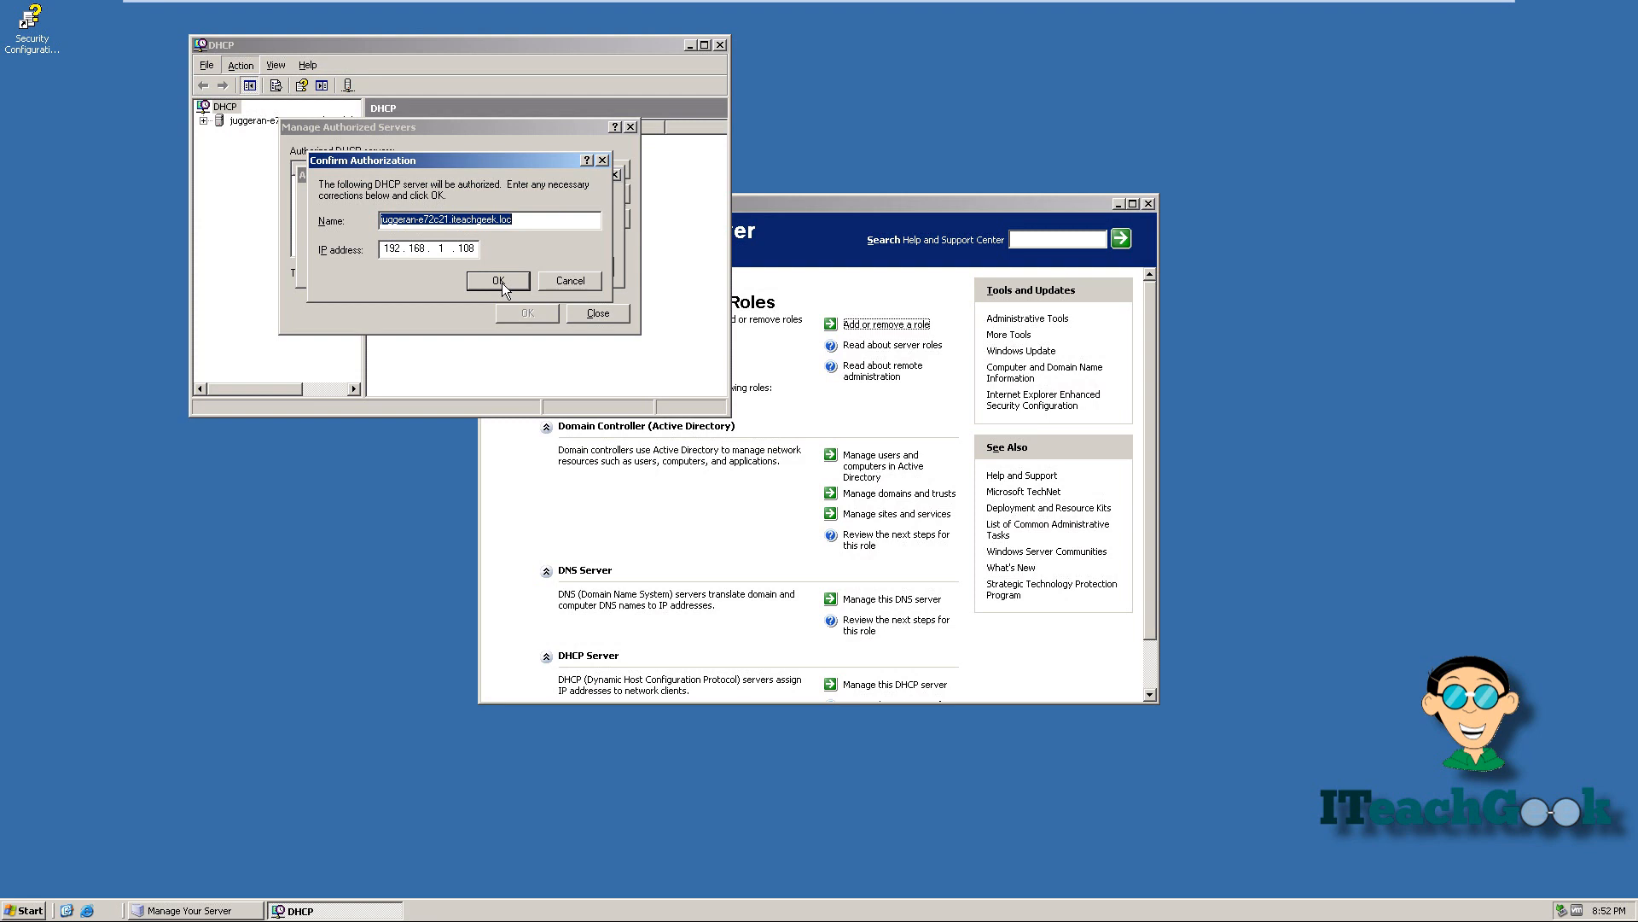
pyautogui.click(500, 279)
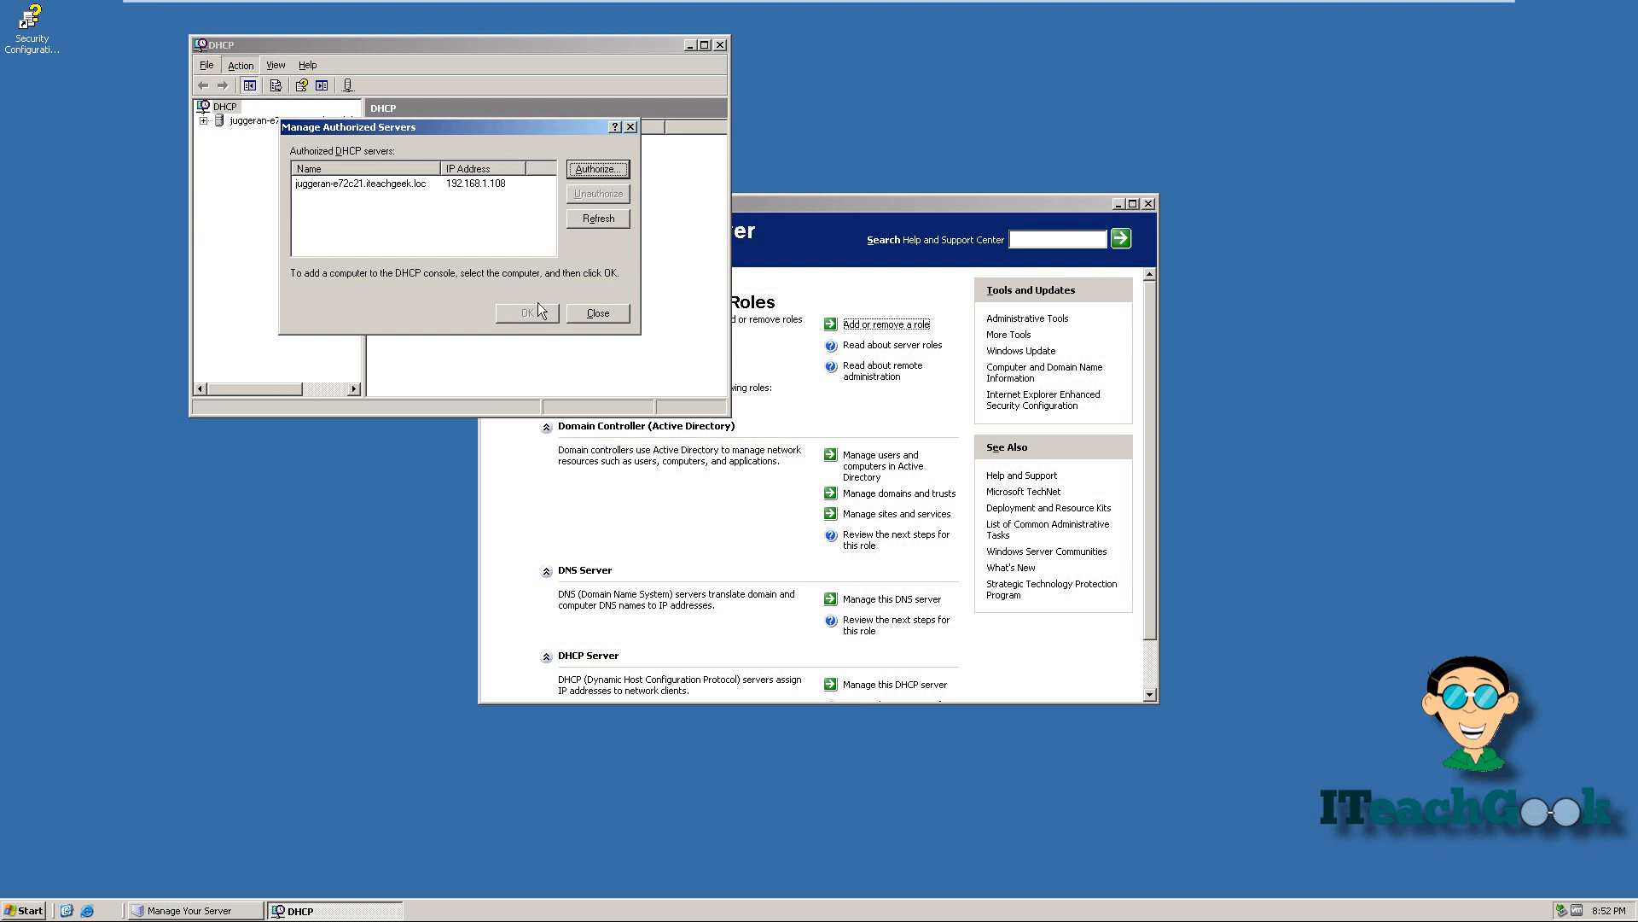
# Try to add the authorized server to the DHCP console, and expand the server's node in the tree.
pyautogui.click(506, 181)
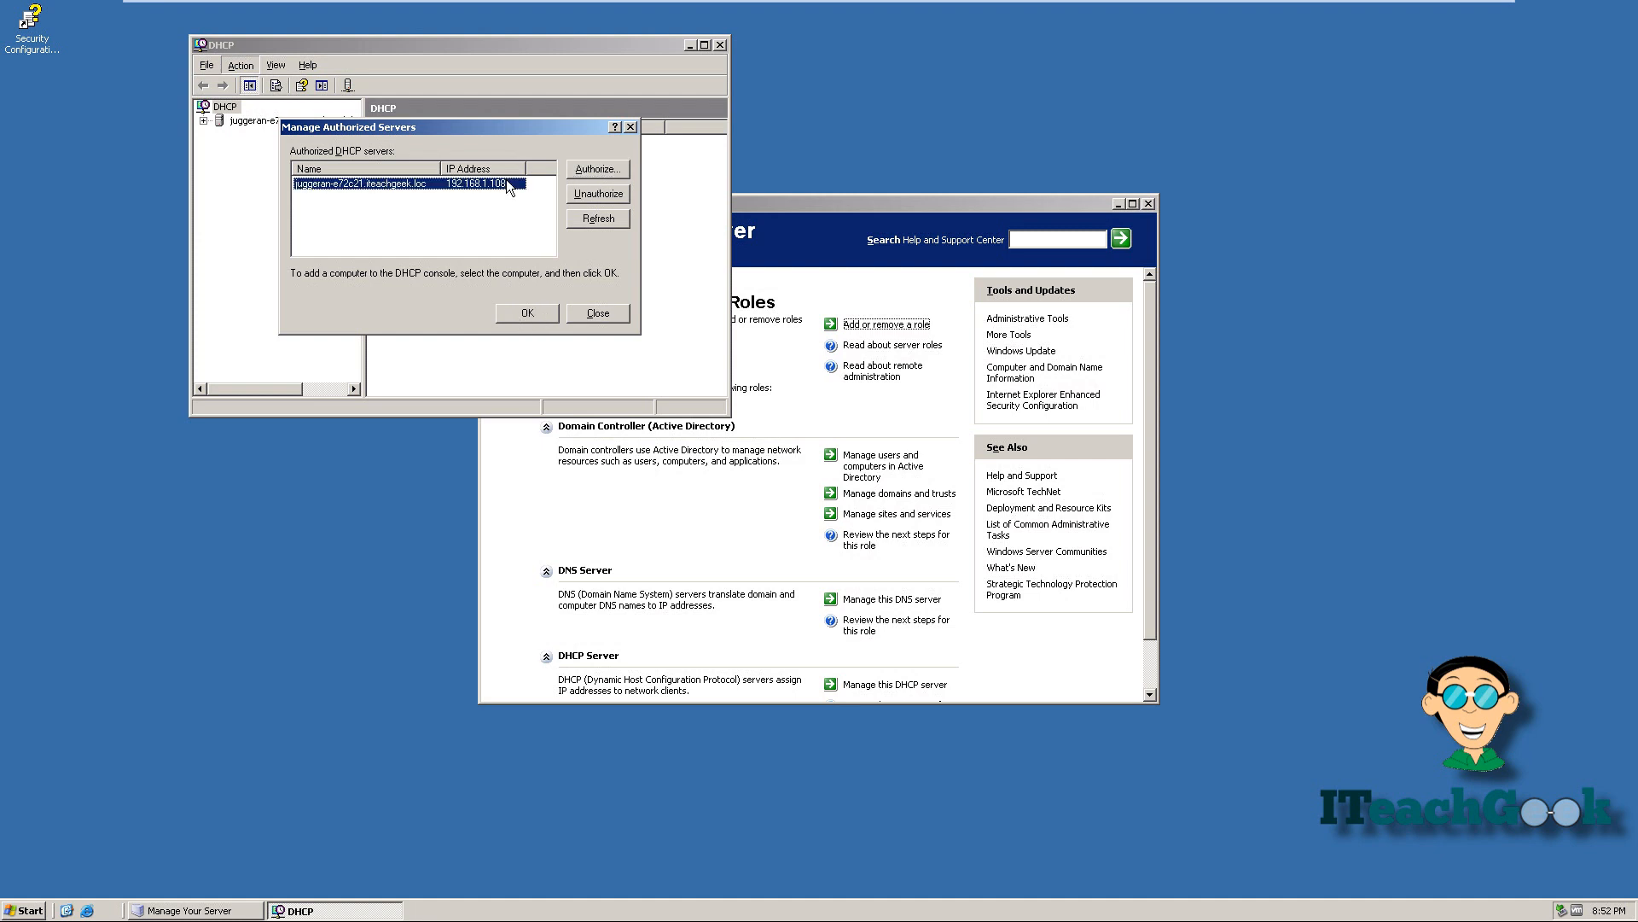
pyautogui.click(522, 313)
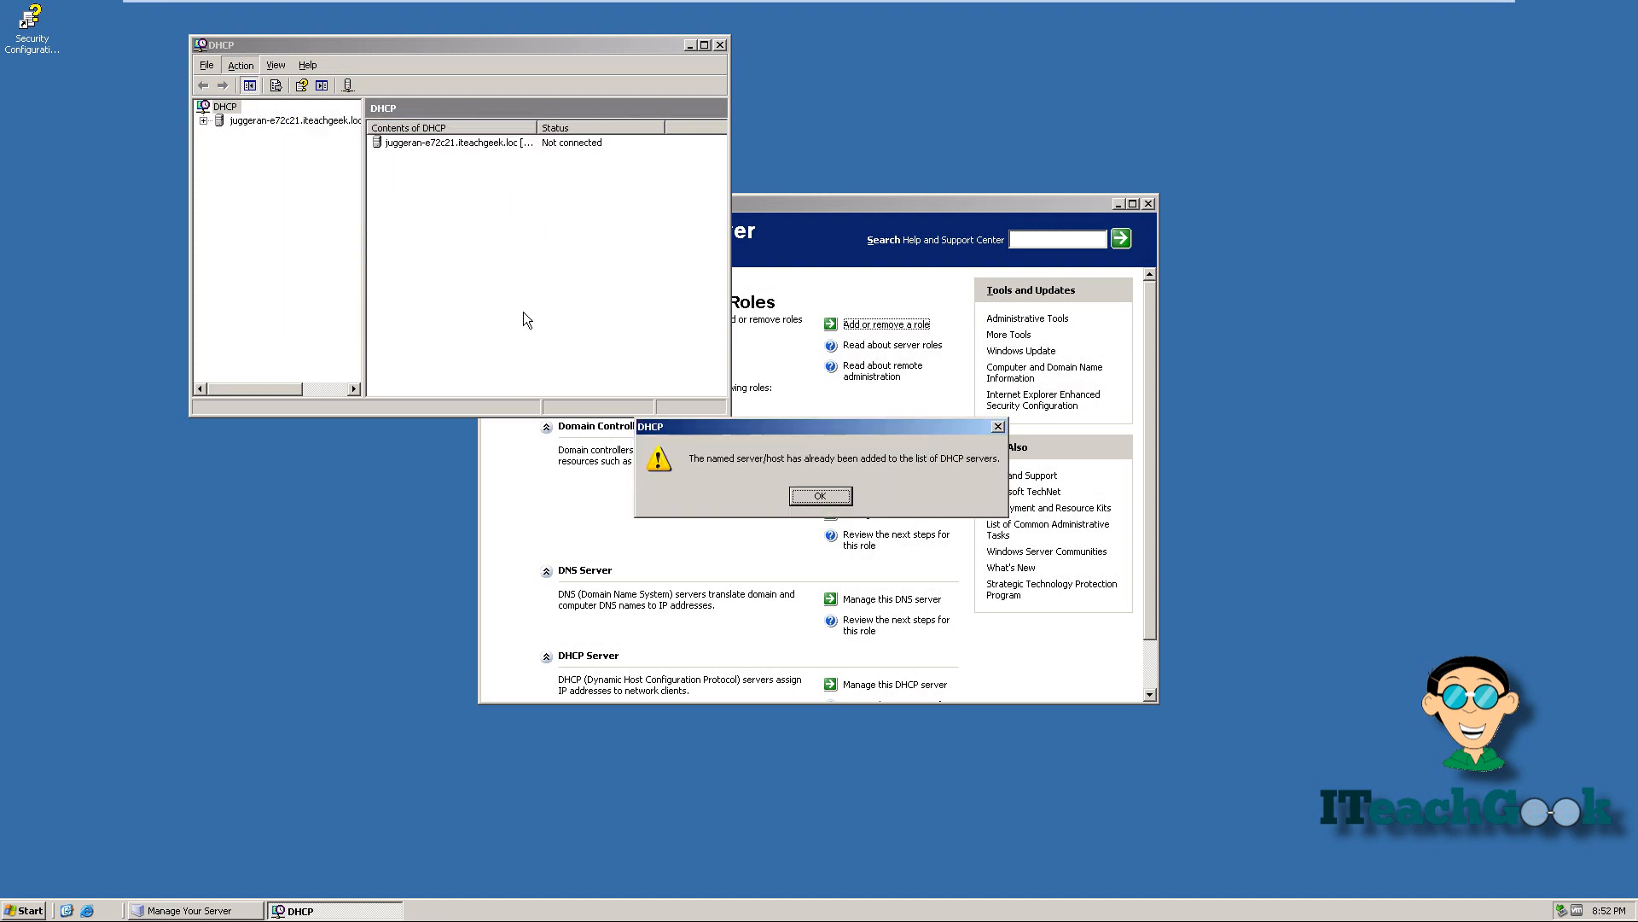
pyautogui.click(811, 495)
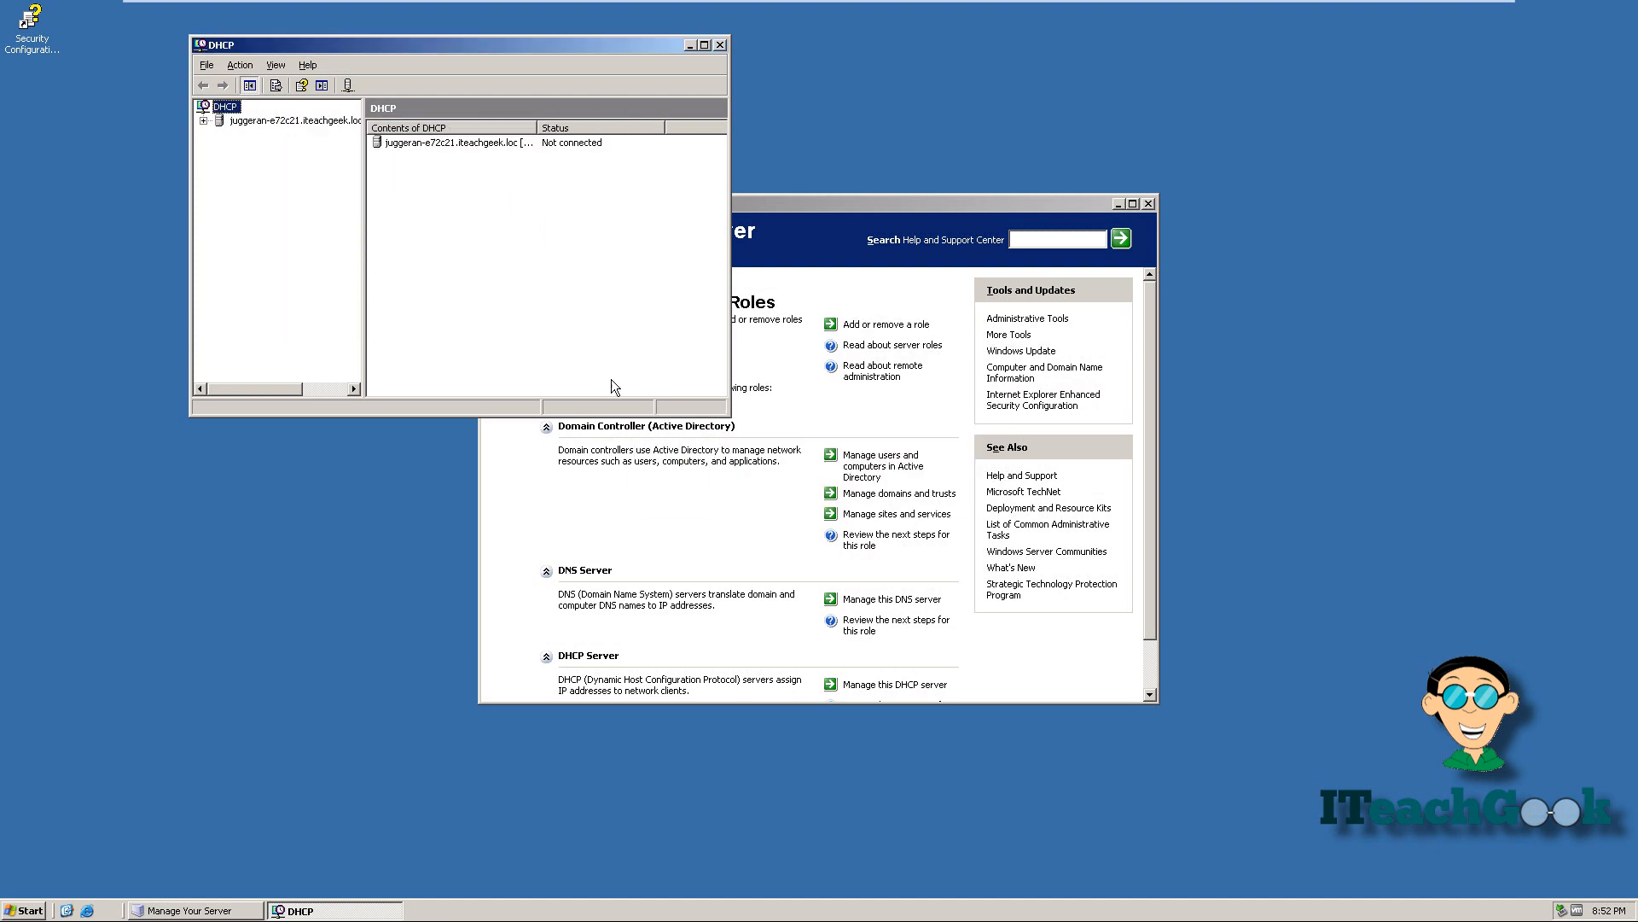
pyautogui.click(203, 121)
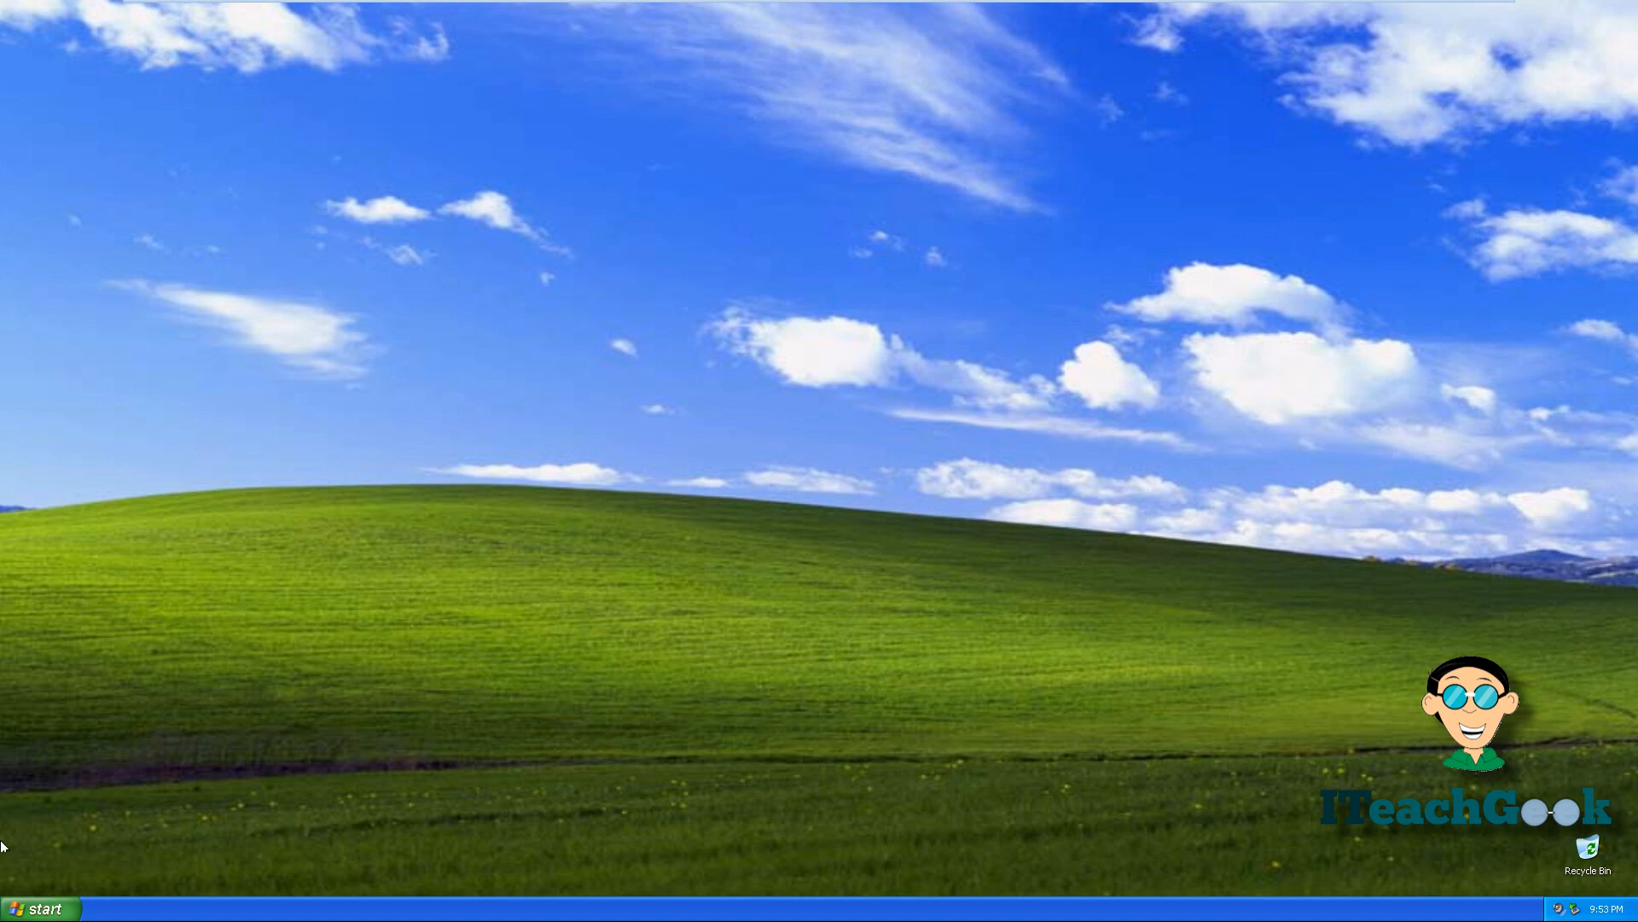
# Switch to the Windows XP client and check its IP configuration with ipconfig in a command prompt.
pyautogui.click(5, 914)
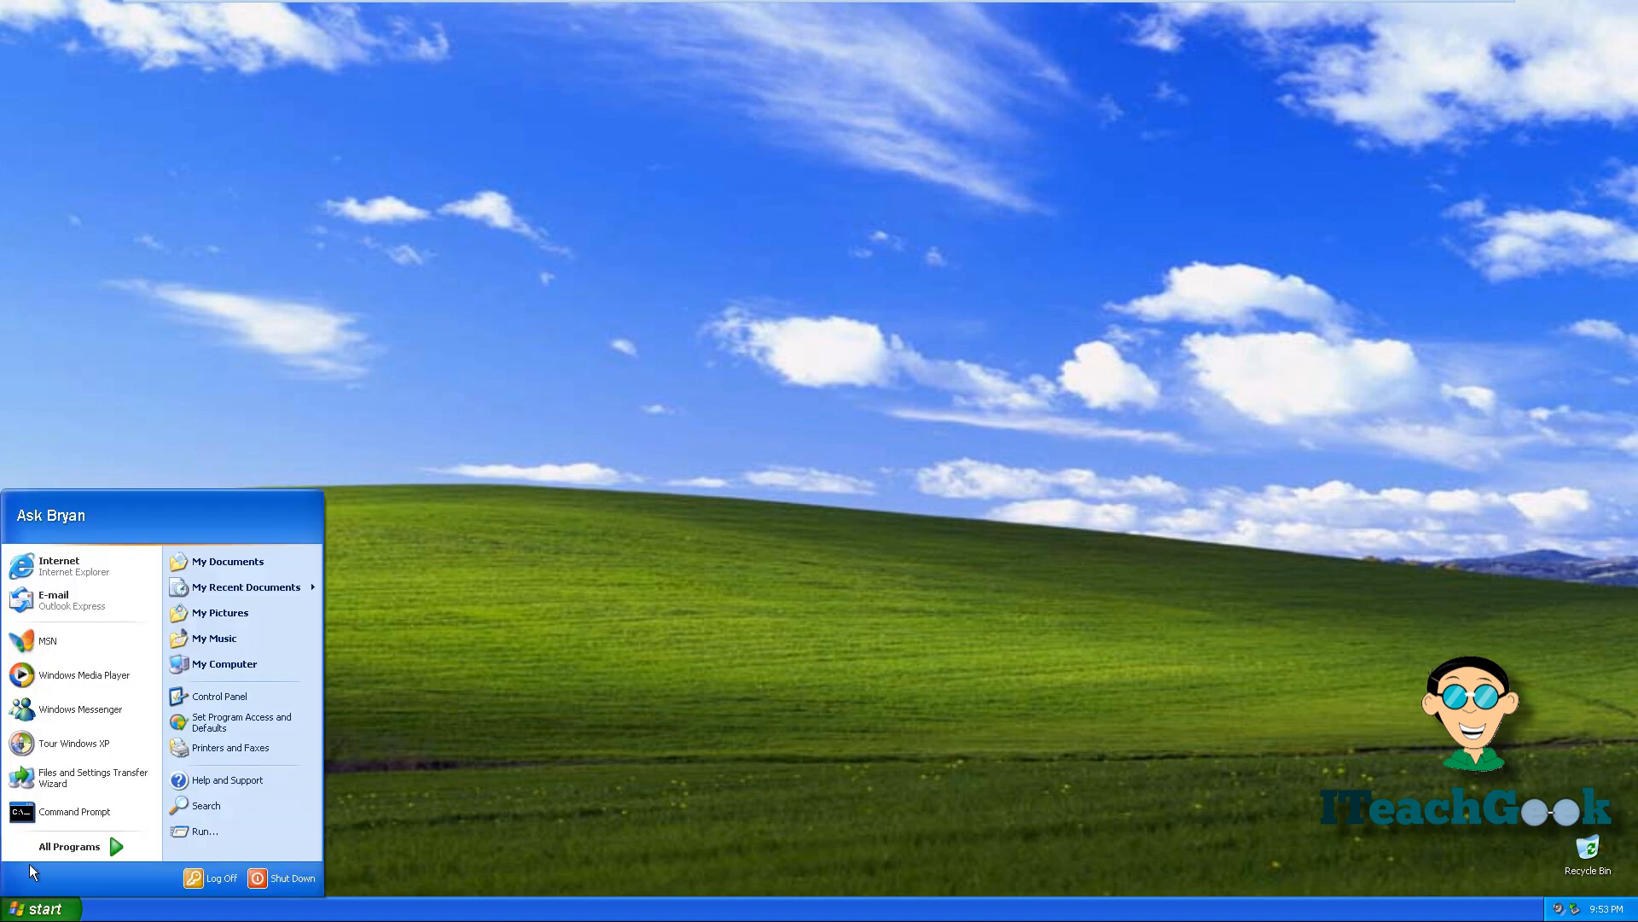
pyautogui.click(50, 813)
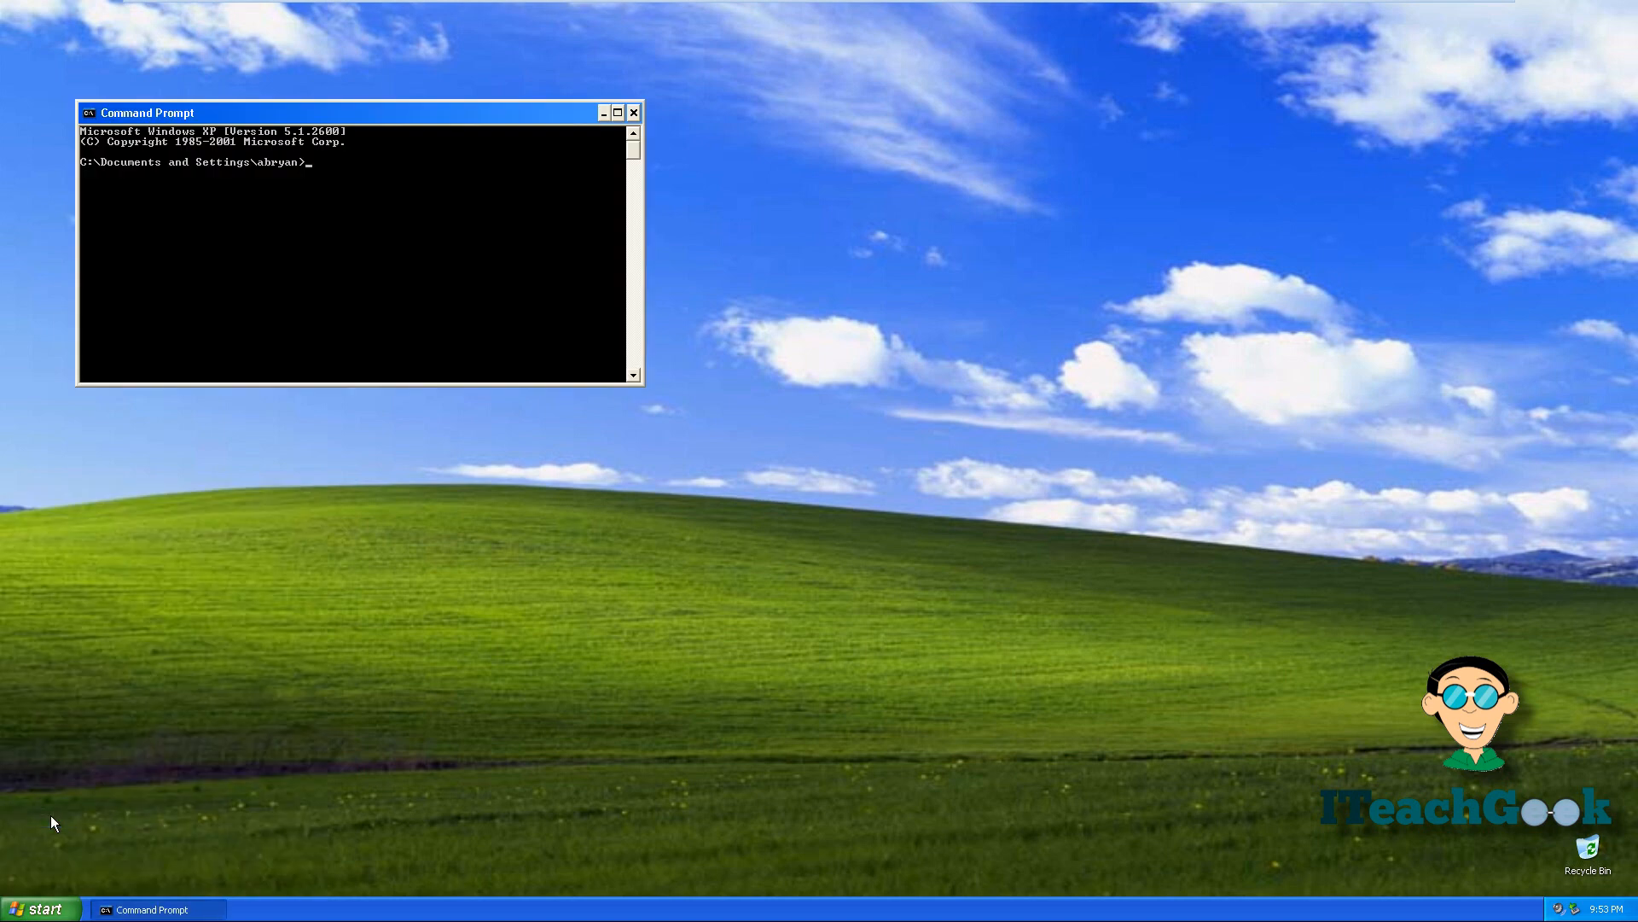
pyautogui.write('ipconfig')
pyautogui.press('Return')
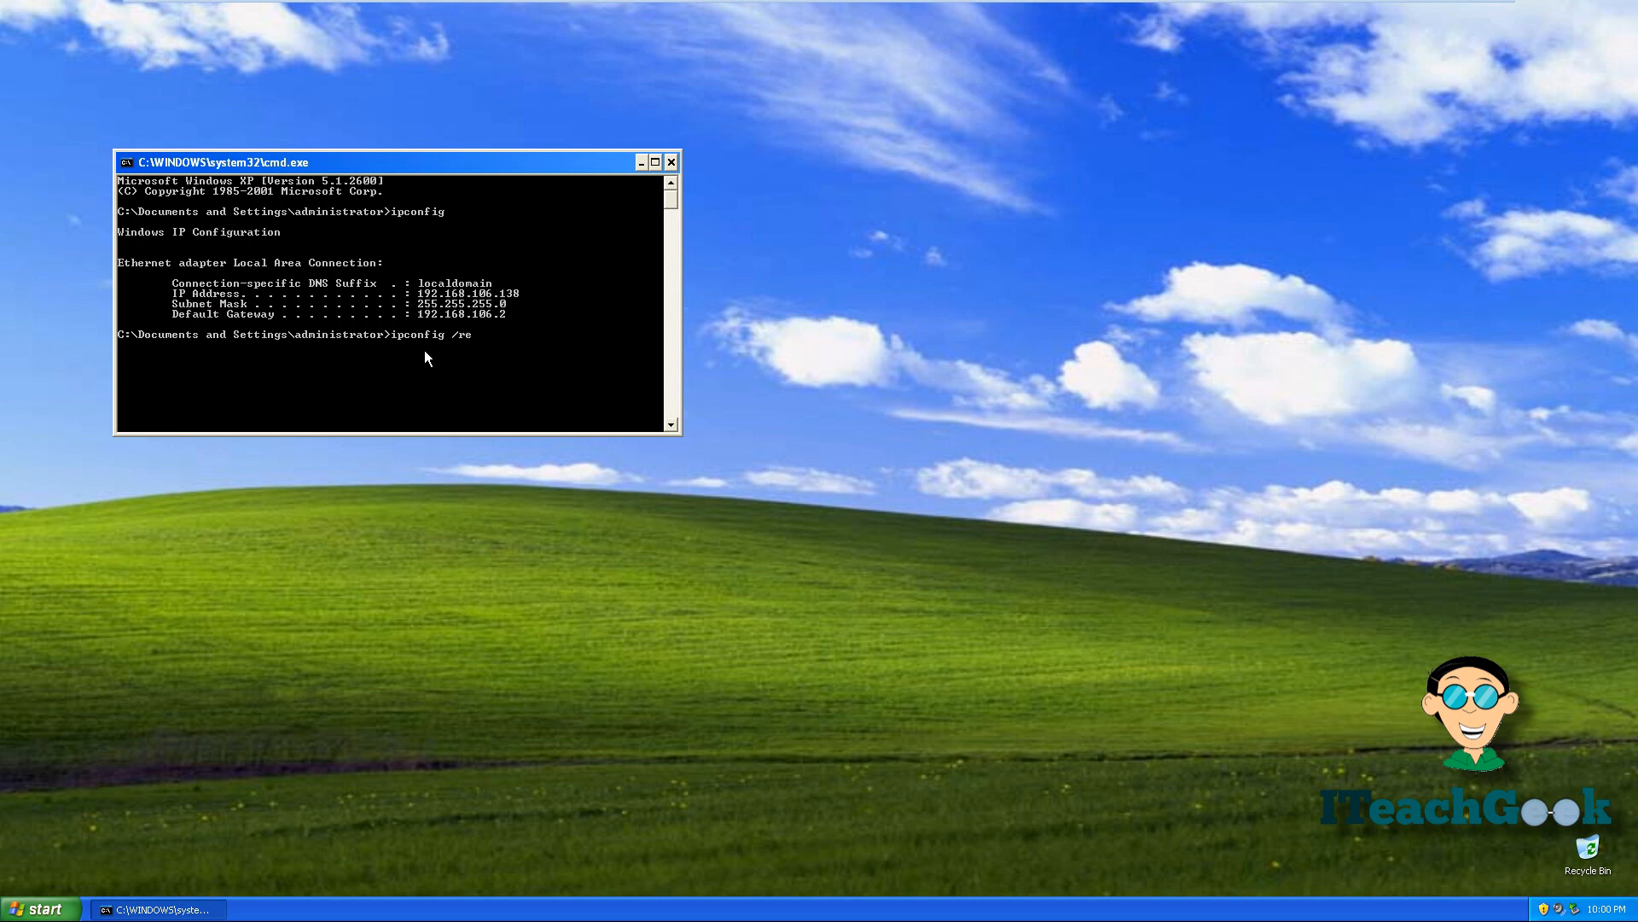
# Release the client's IP address with ipconfig /release and request a new one with ipconfig /renew.
pyautogui.write('ase')
pyautogui.press('Return')
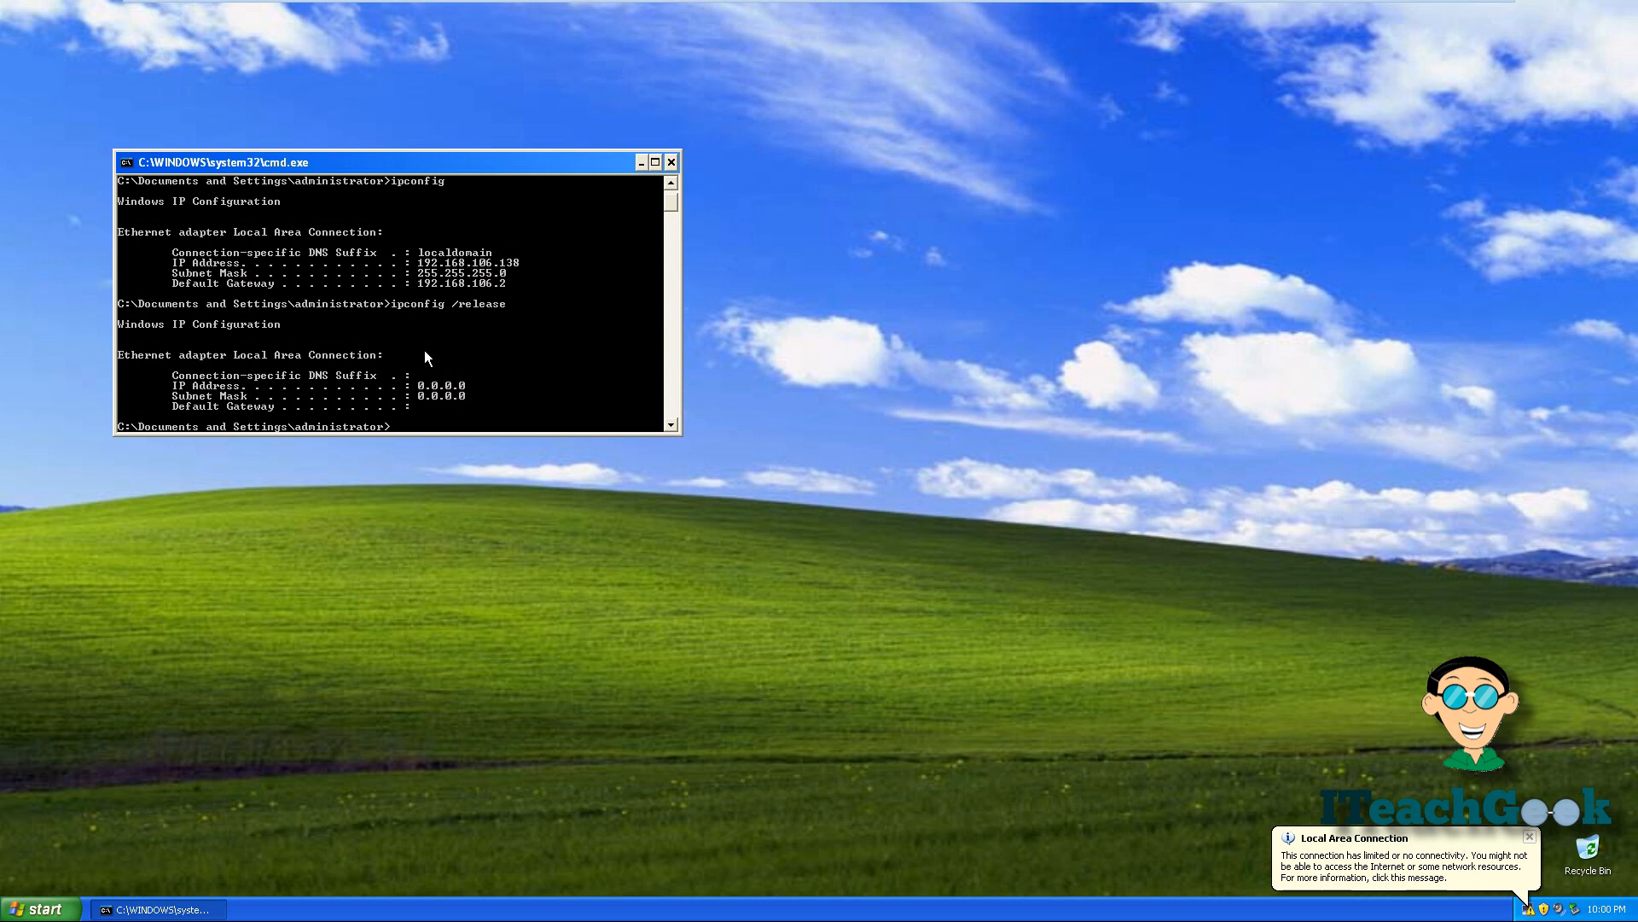
pyautogui.press('Up')
pyautogui.press('BackSpace')
pyautogui.press('BackSpace')
pyautogui.press('BackSpace')
pyautogui.write('new')
pyautogui.press('Return')
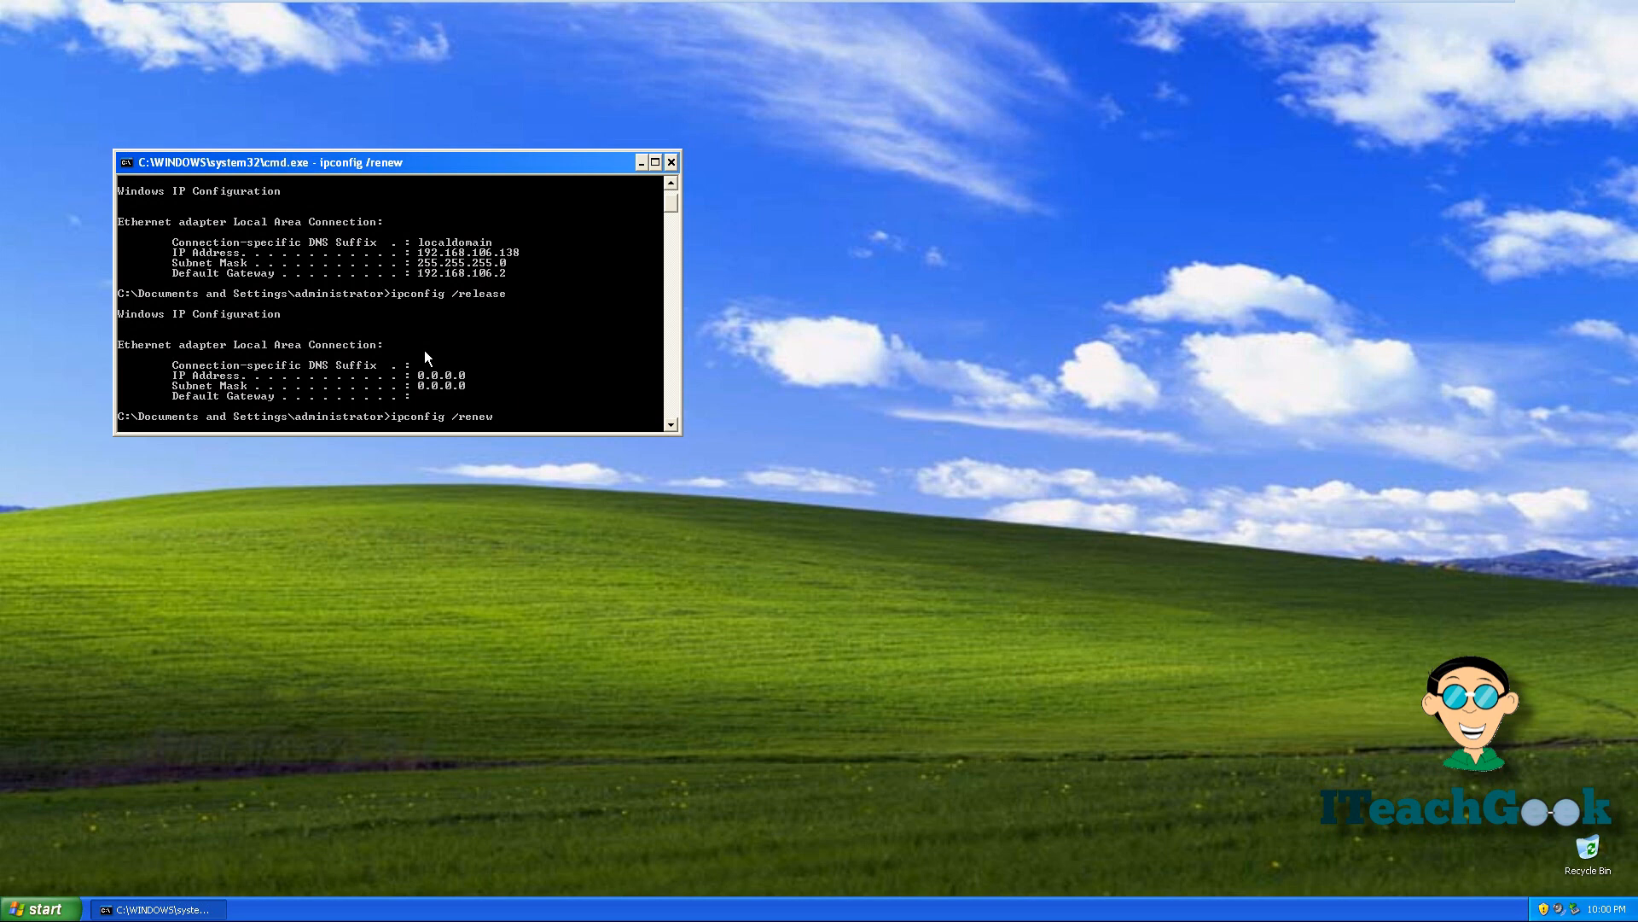